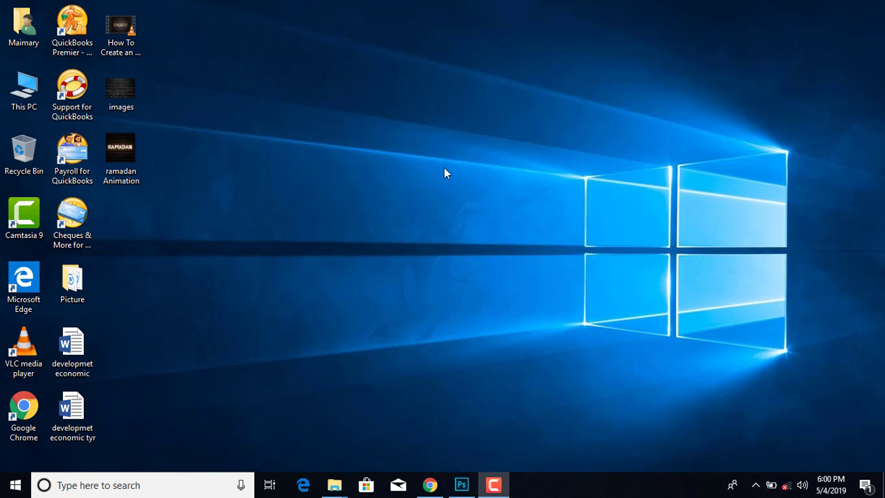
# - Play the RAMADAN flicker animation preview, zoomed in on the glowing text
pyautogui.click(462, 481)
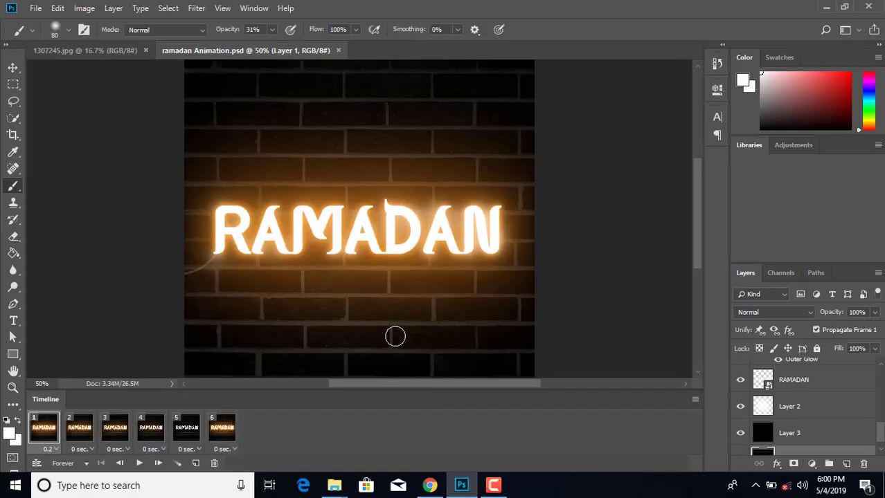
pyautogui.click(139, 463)
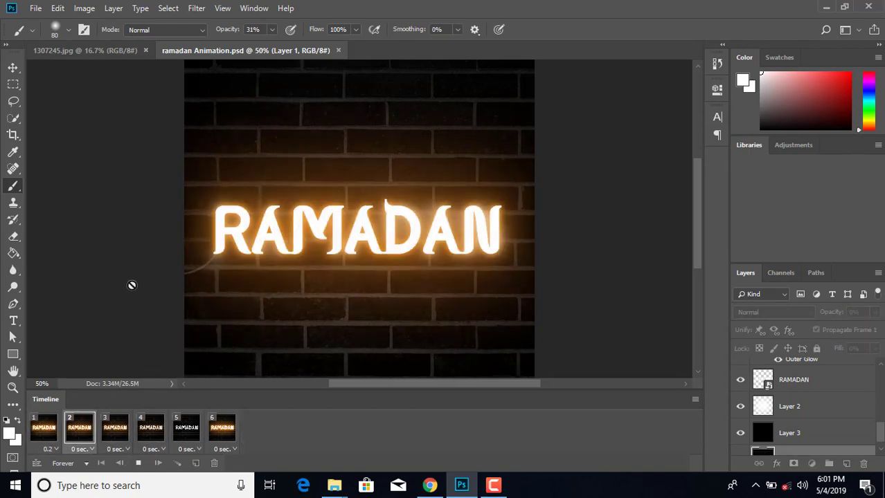
pyautogui.hotkey('ctrl', '+')
pyautogui.hotkey('ctrl', '+')
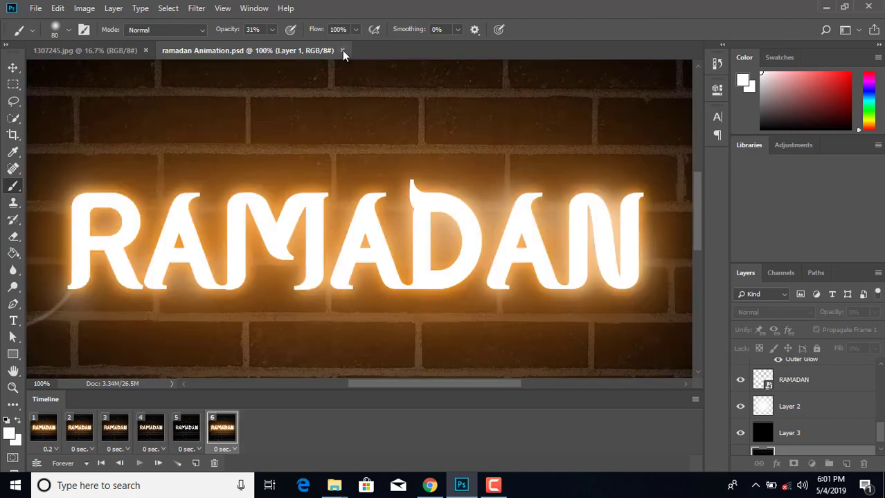
# - Close the ramadan Animation document and hide the Timeline panel
pyautogui.click(342, 50)
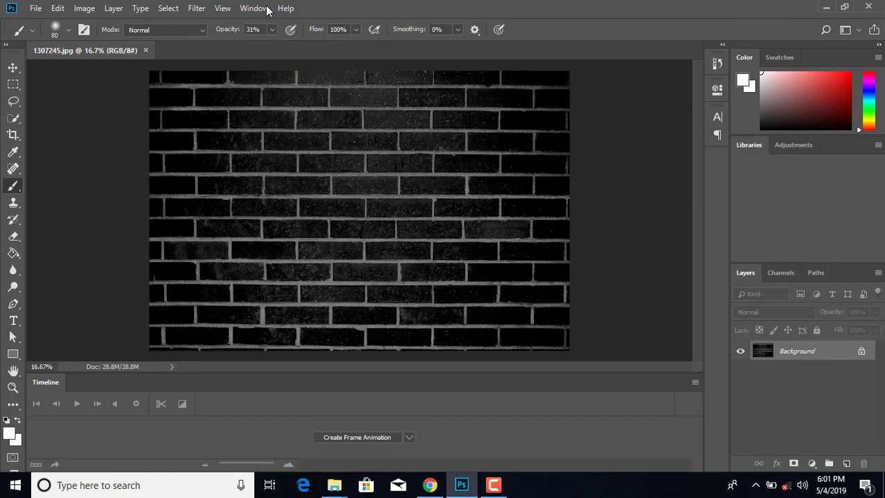
pyautogui.click(259, 8)
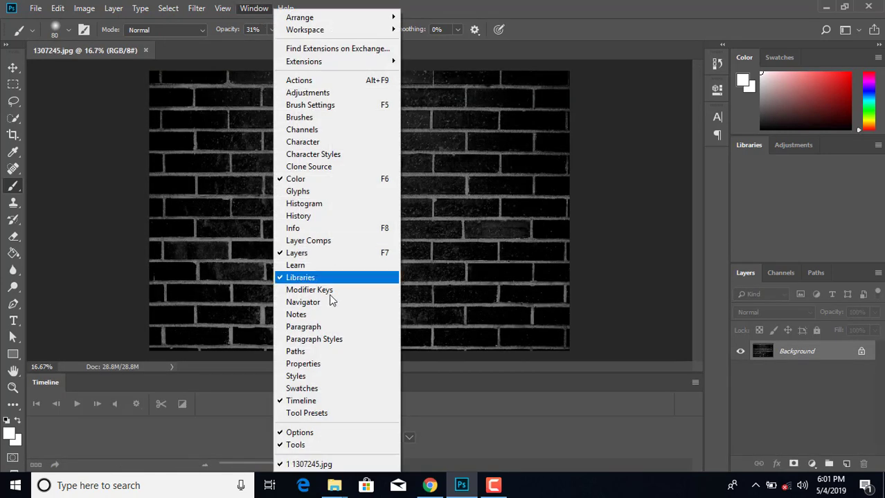
pyautogui.click(301, 400)
# - Look through the Google Images 'wall' results in Chrome, then minimize the browser
pyautogui.click(429, 486)
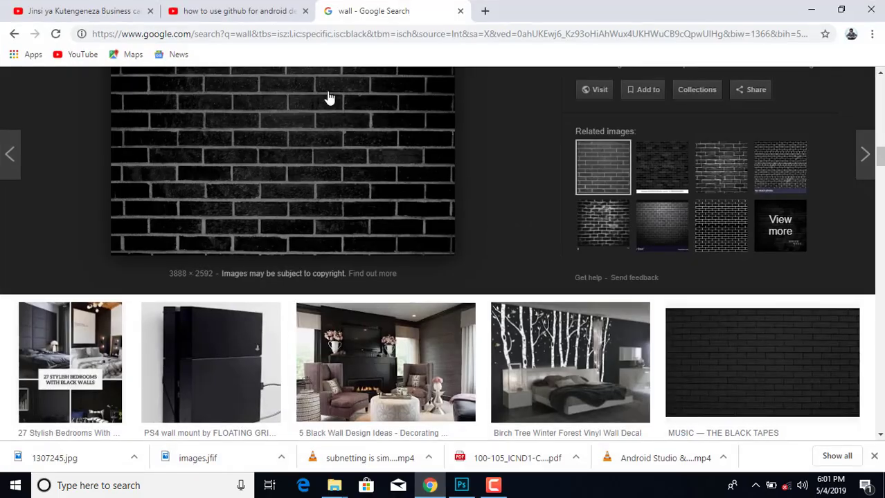
pyautogui.moveTo(879, 157); pyautogui.dragTo(879, 76)
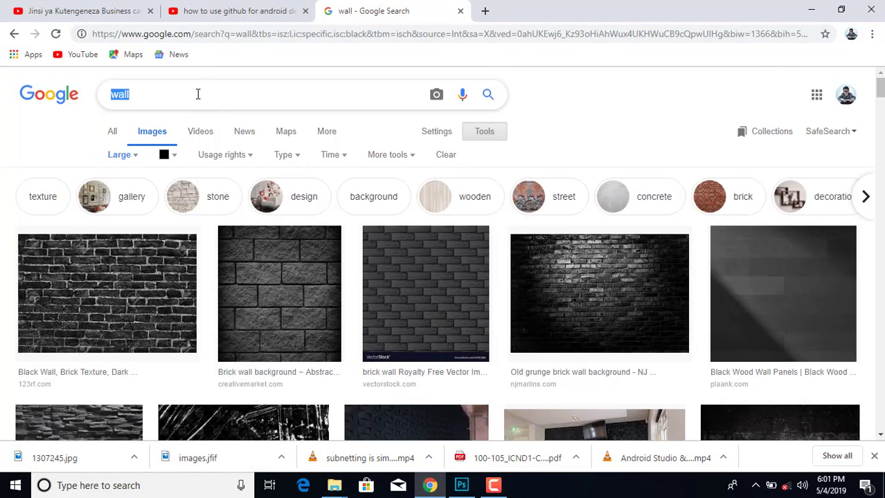
pyautogui.click(143, 97)
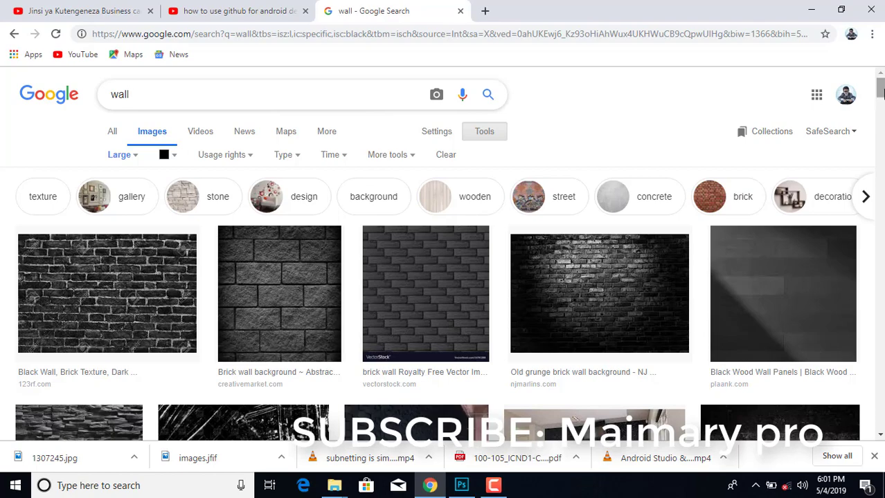
pyautogui.moveTo(880, 92)
pyautogui.mouseDown()
pyautogui.moveTo(880, 159)
pyautogui.moveTo(880, 137)
pyautogui.mouseUp()
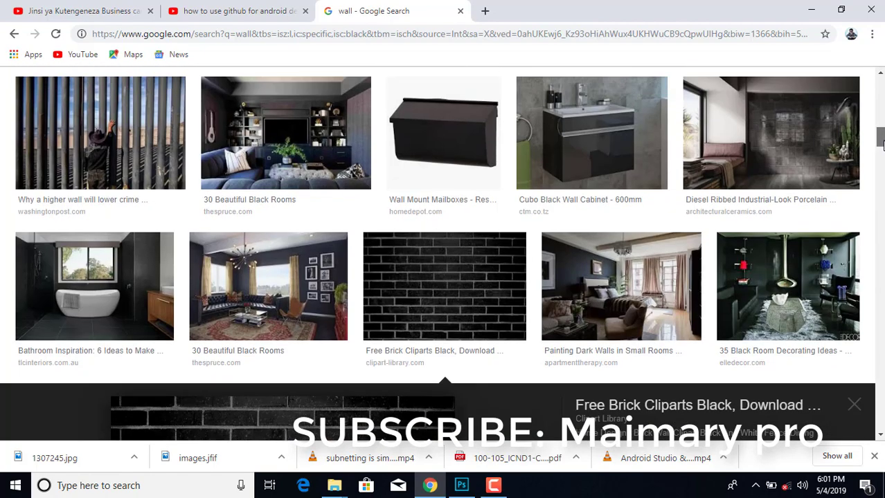
pyautogui.click(816, 15)
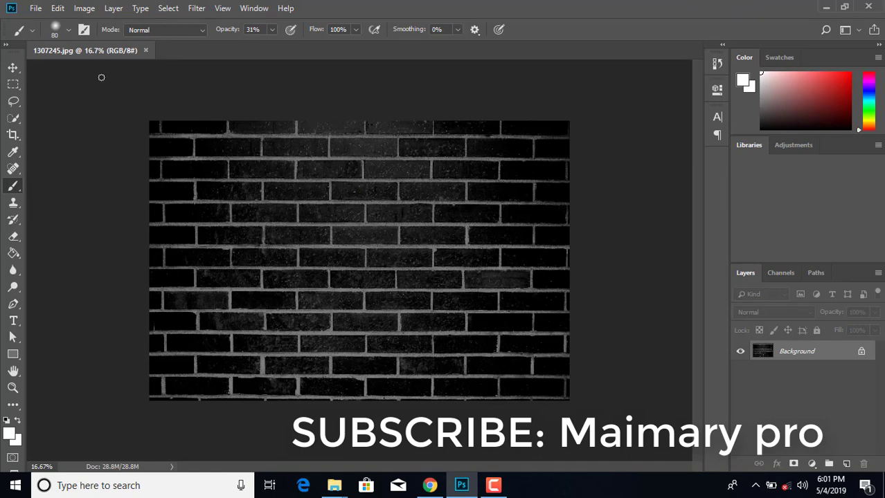
# - Create a new 1080×1080 px document named 'animated text'
pyautogui.click(36, 8)
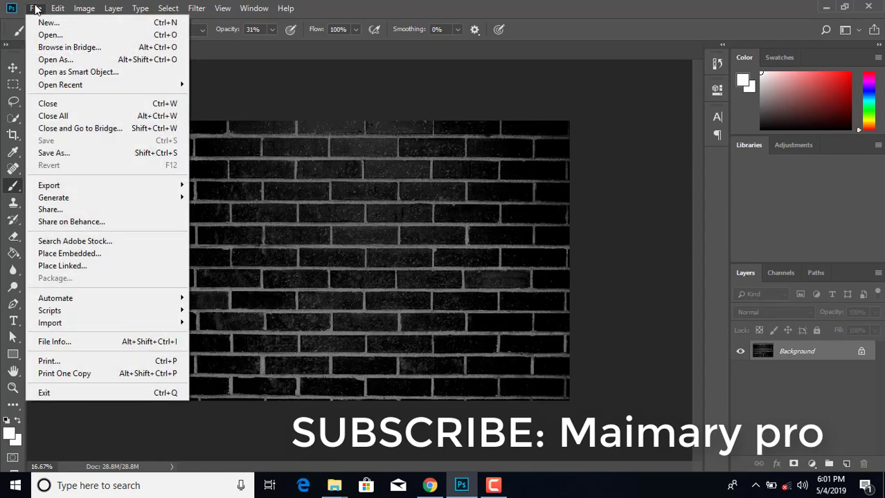
pyautogui.click(48, 23)
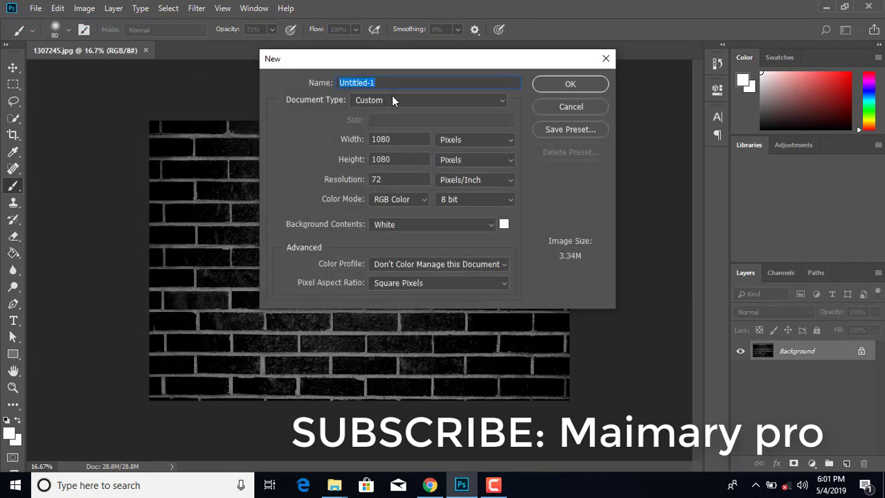
pyautogui.write('ani')
pyautogui.write('mated text')
pyautogui.click(560, 86)
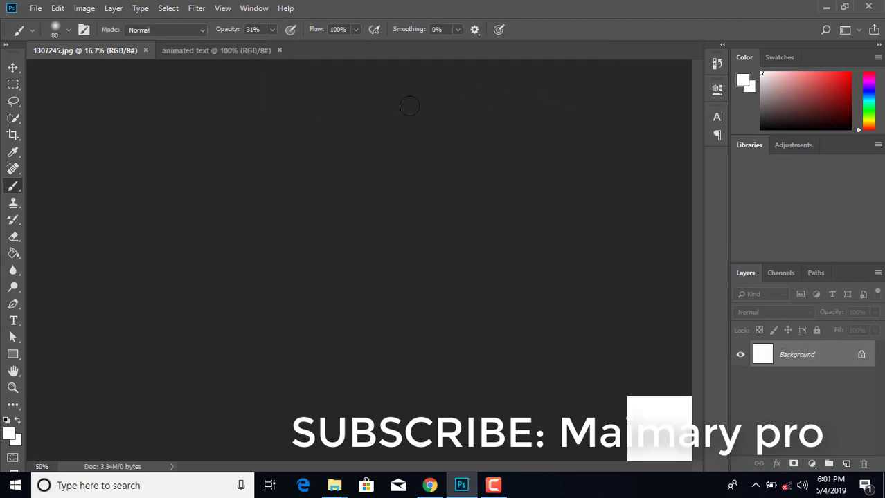
# - Drag the brick wall photo into the animated text document as a new layer
pyautogui.click(104, 56)
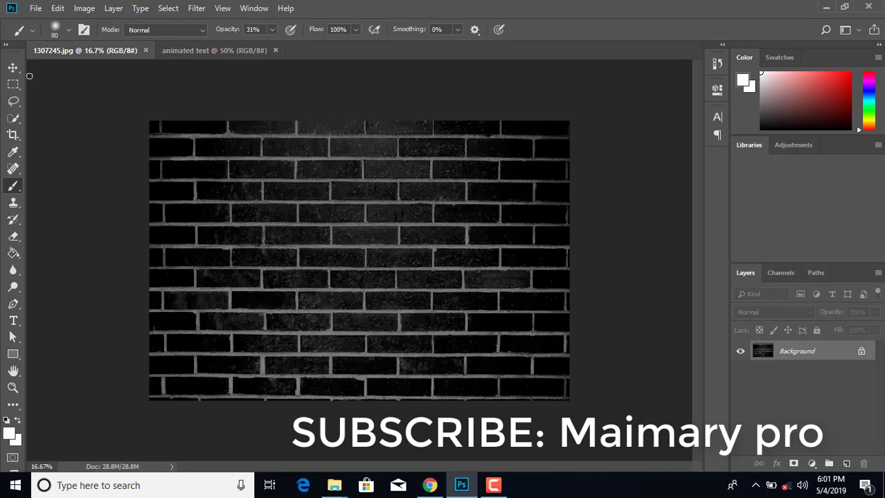
pyautogui.click(13, 68)
pyautogui.moveTo(226, 192)
pyautogui.mouseDown()
pyautogui.moveTo(242, 90)
pyautogui.moveTo(315, 182)
pyautogui.mouseUp()
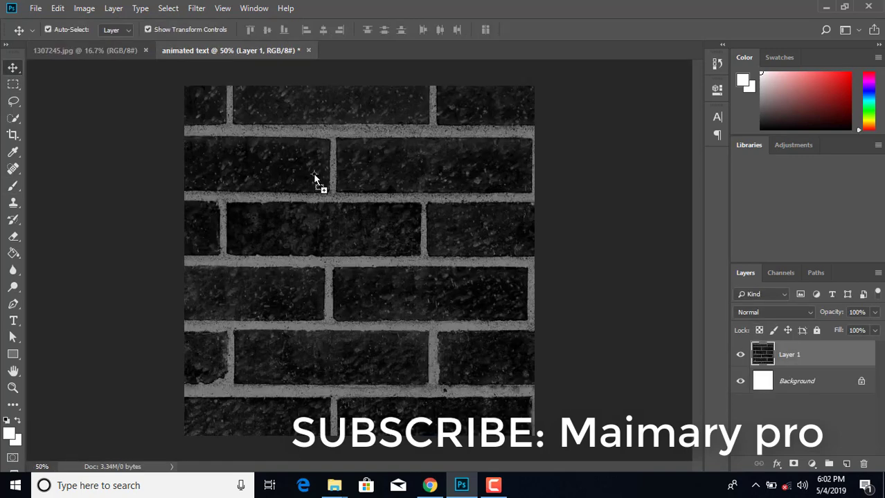
pyautogui.moveTo(366, 212); pyautogui.dragTo(383, 270)
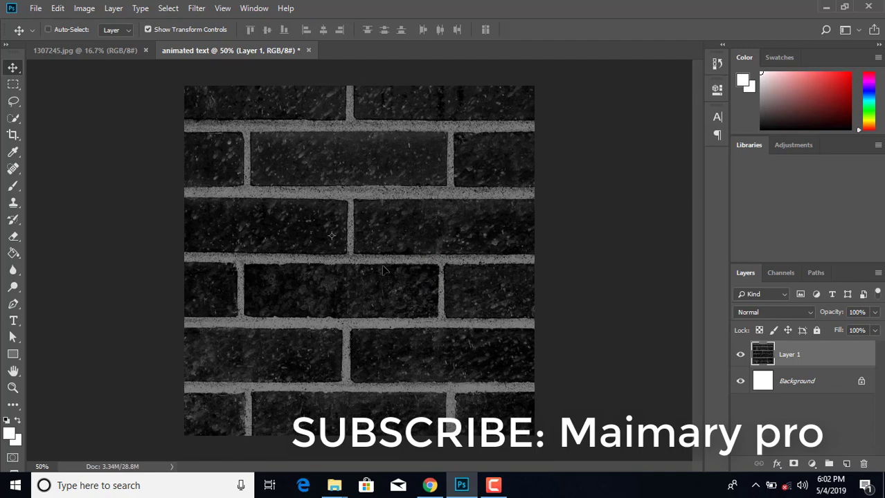
pyautogui.hotkey('ctrl', '-')
pyautogui.hotkey('ctrl', '-')
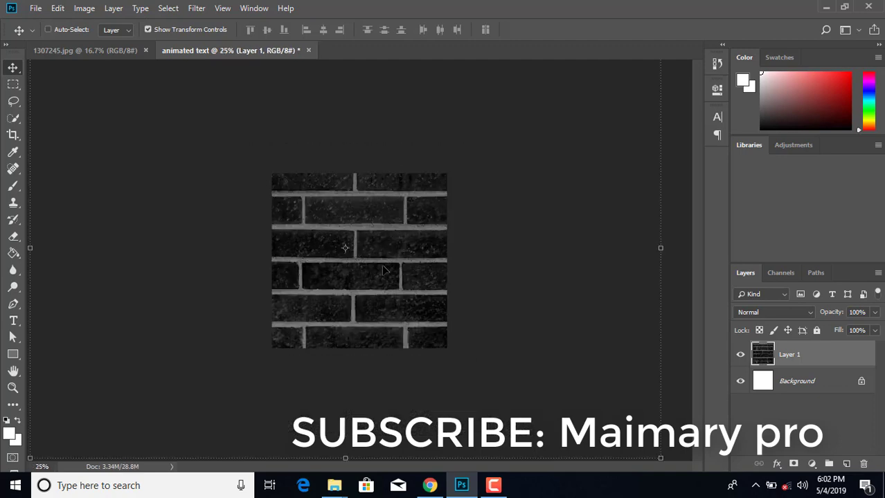
pyautogui.hotkey('ctrl', '-')
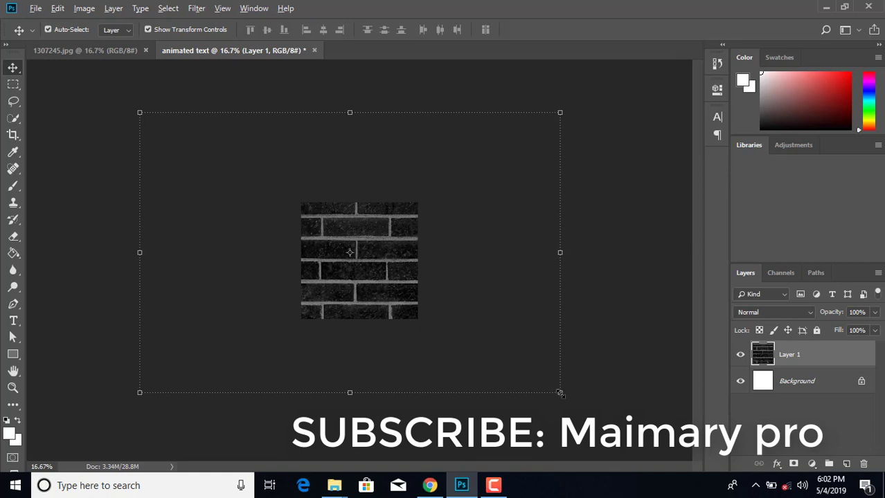
# - Scale the brick layer to about 47% to cover the canvas and delete the white Background
pyautogui.moveTo(560, 394); pyautogui.dragTo(446, 317)
pyautogui.moveTo(392, 251)
pyautogui.mouseDown()
pyautogui.moveTo(398, 270)
pyautogui.moveTo(394, 261)
pyautogui.mouseUp()
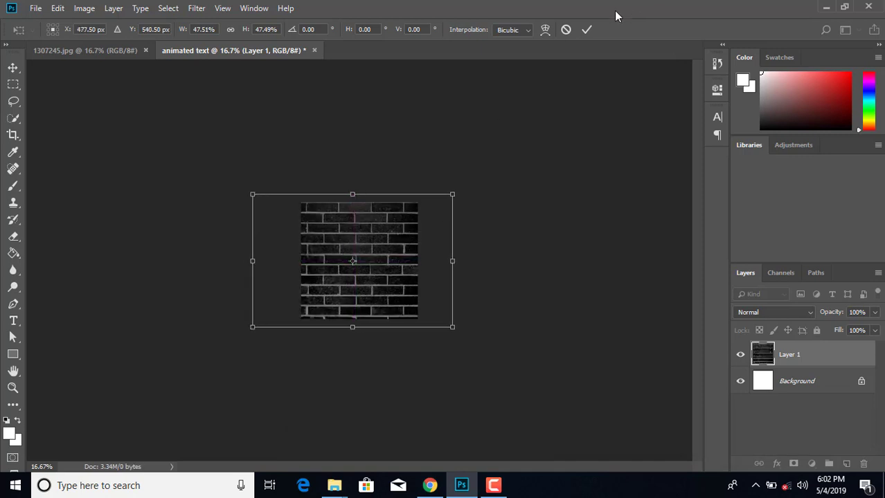
pyautogui.click(586, 30)
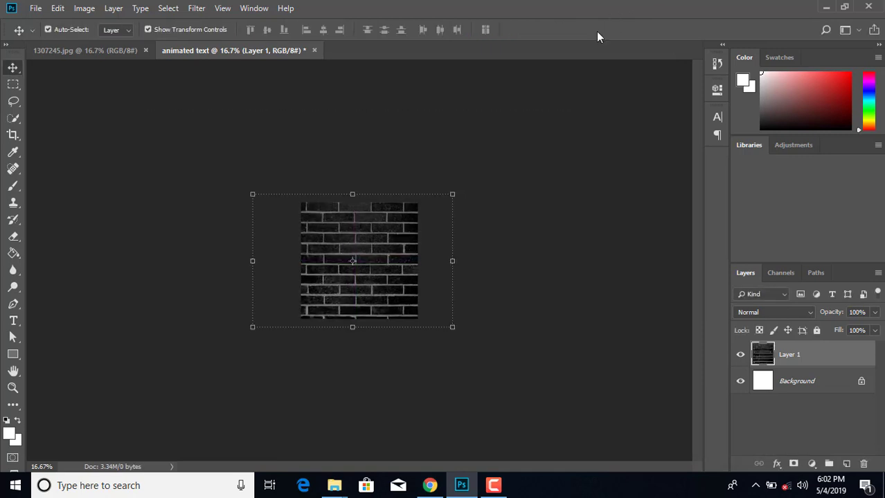
pyautogui.click(838, 390)
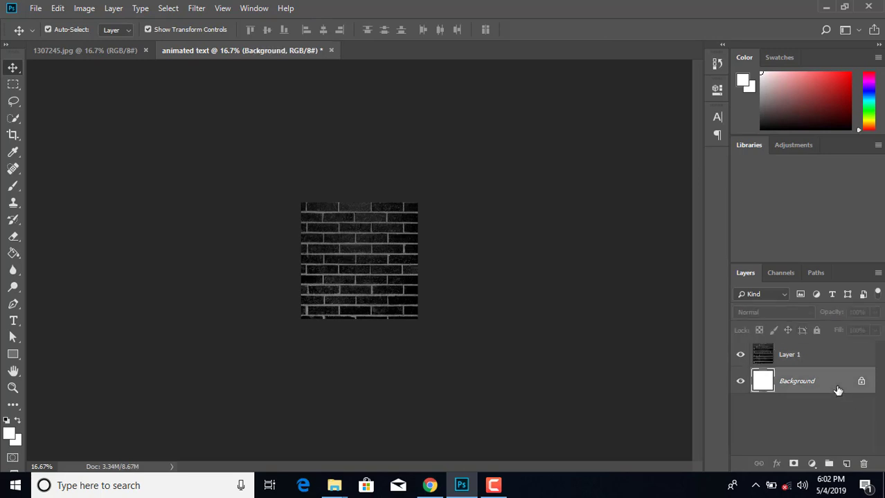
pyautogui.press('Delete')
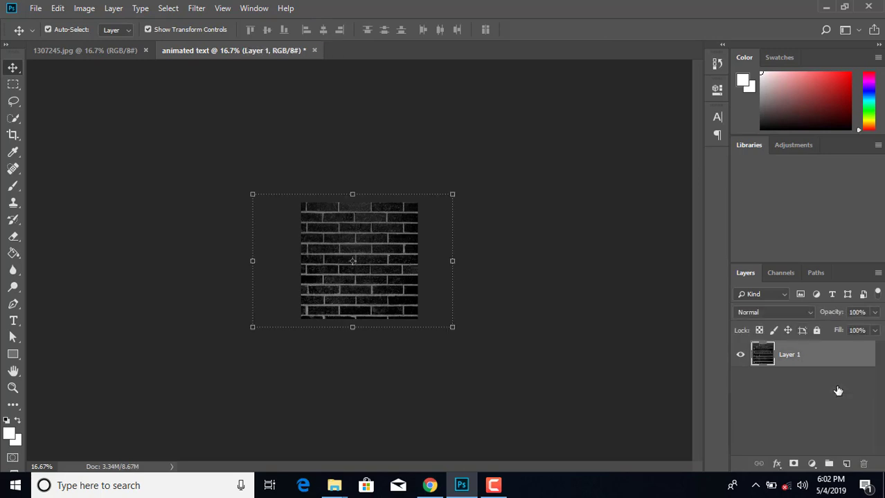
pyautogui.hotkey('ctrl', '0')
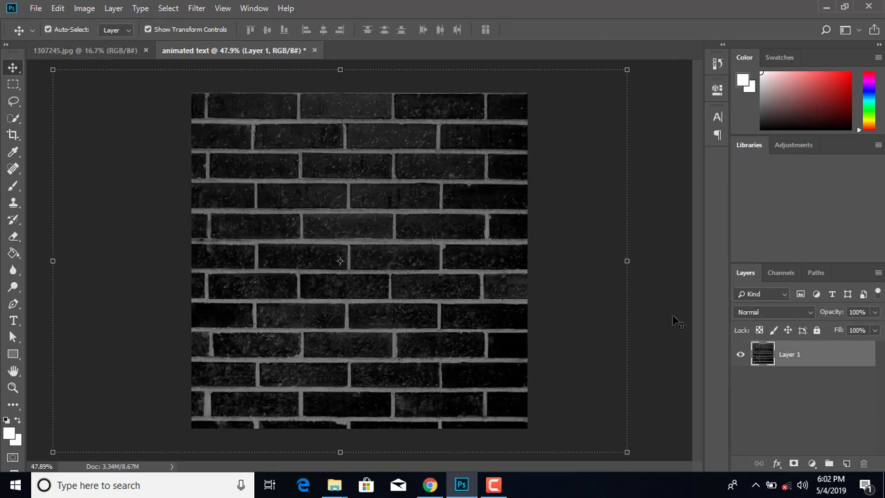
# - Apply Brightness/Contrast to the brick layer: brightness -150, contrast 30
pyautogui.click(377, 184)
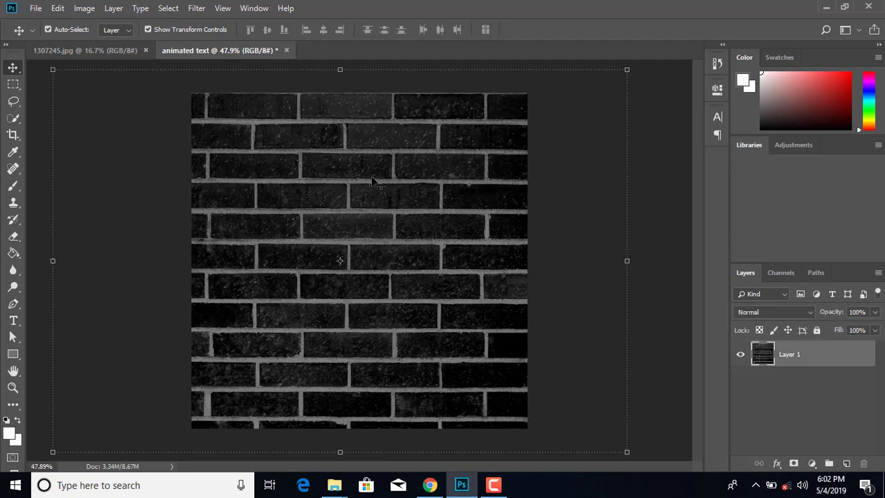
pyautogui.click(78, 9)
pyautogui.moveTo(104, 42)
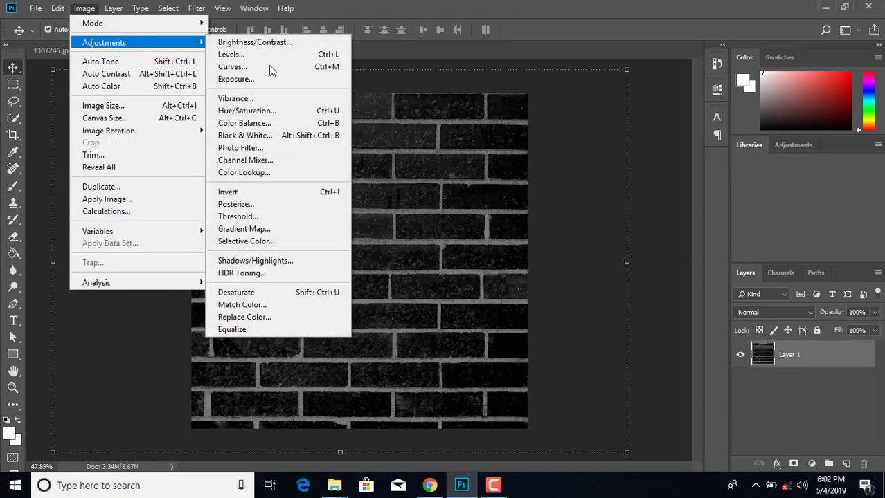
pyautogui.click(268, 42)
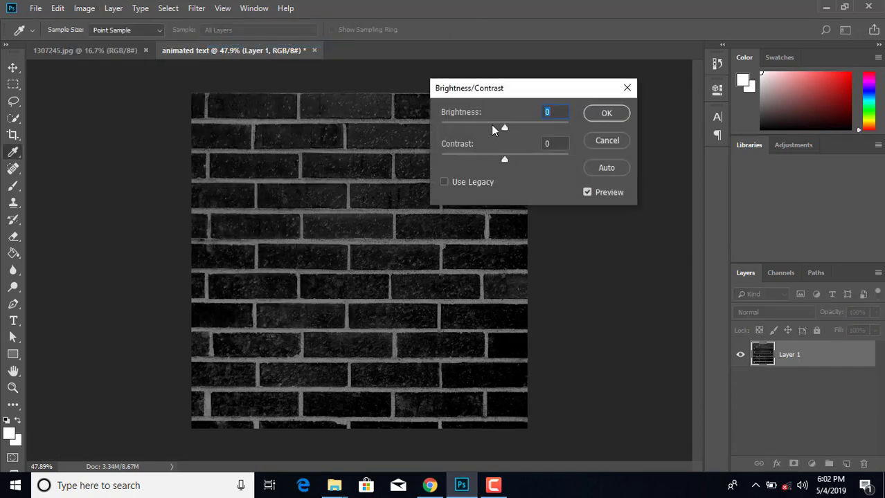
pyautogui.moveTo(488, 124); pyautogui.dragTo(418, 123)
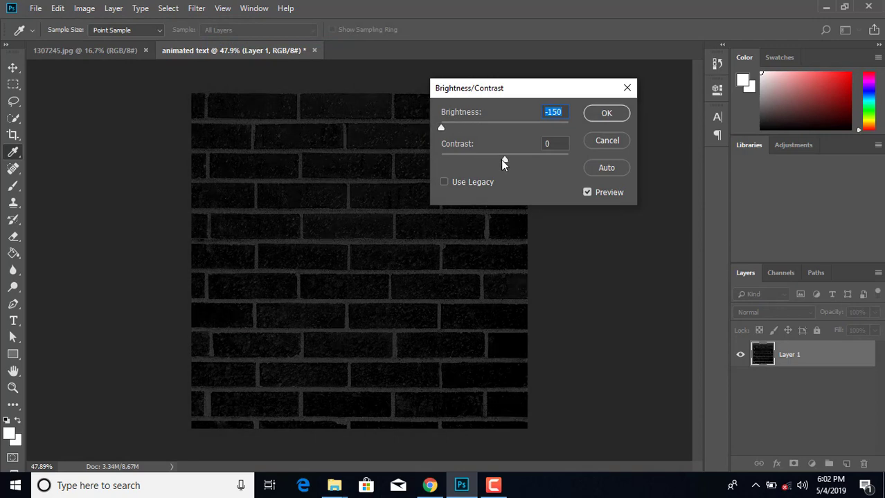
pyautogui.moveTo(504, 159); pyautogui.dragTo(566, 159)
pyautogui.click(599, 114)
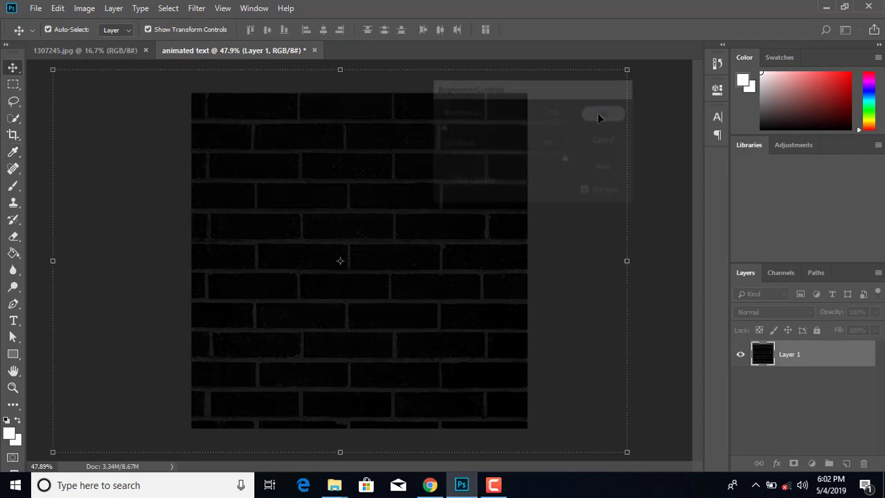
pyautogui.click(582, 208)
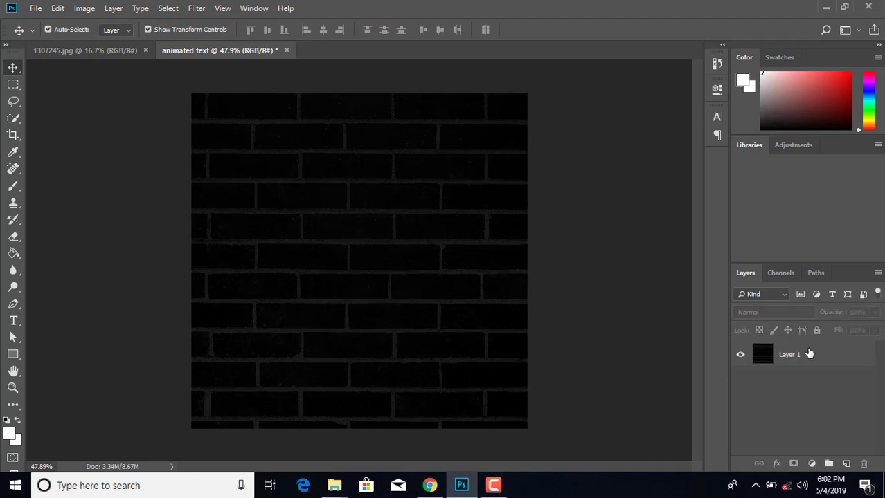
# - Add Layer 2 above the bricks and fill it with black #000000
pyautogui.click(809, 354)
pyautogui.click(844, 463)
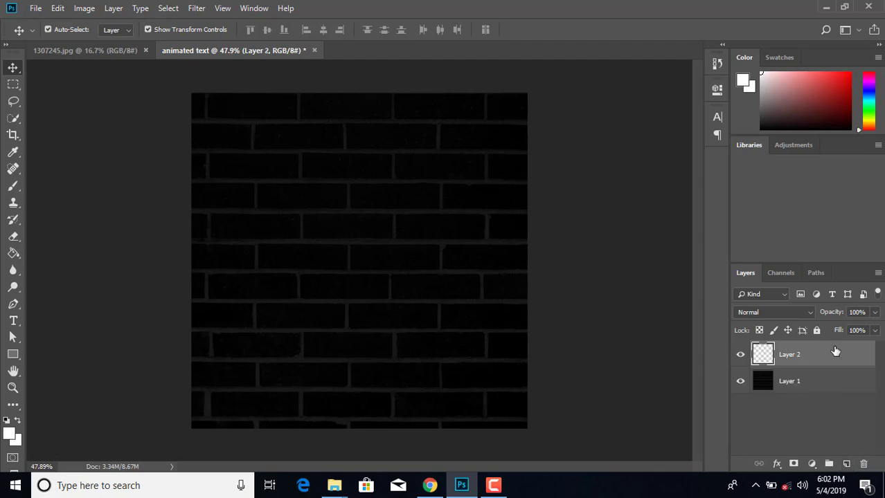
pyautogui.click(13, 253)
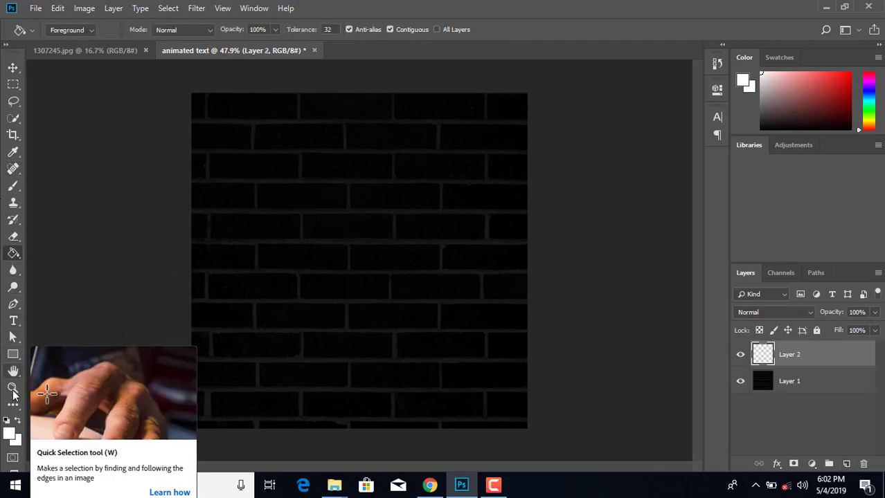
pyautogui.click(11, 434)
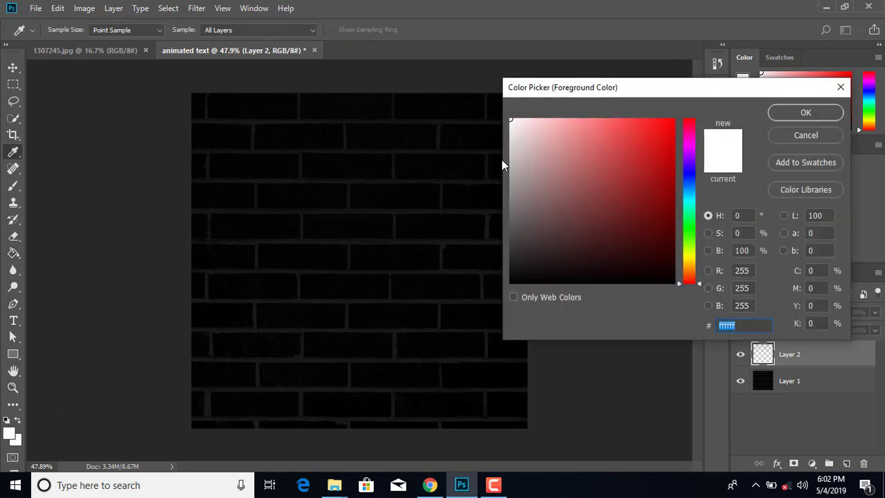
pyautogui.write('000000')
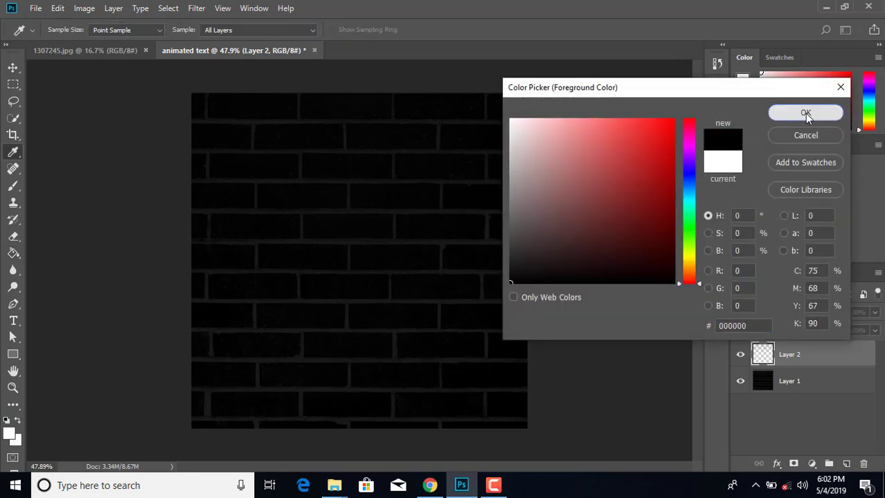
pyautogui.click(805, 112)
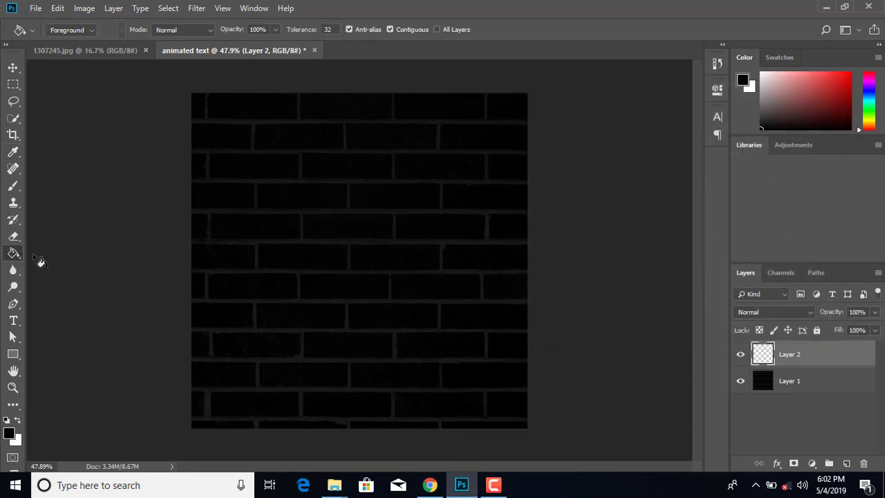
pyautogui.click(308, 222)
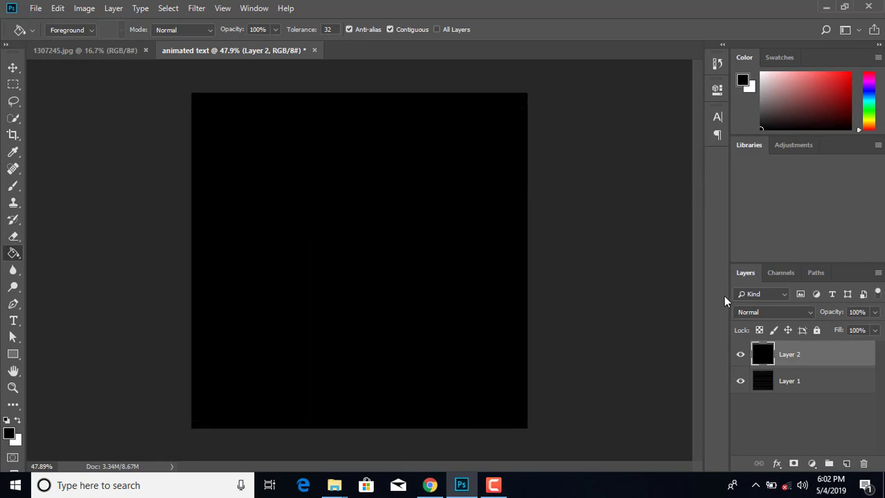
# - Set Layer 2's blend mode to Color so the bricks show through
pyautogui.click(798, 315)
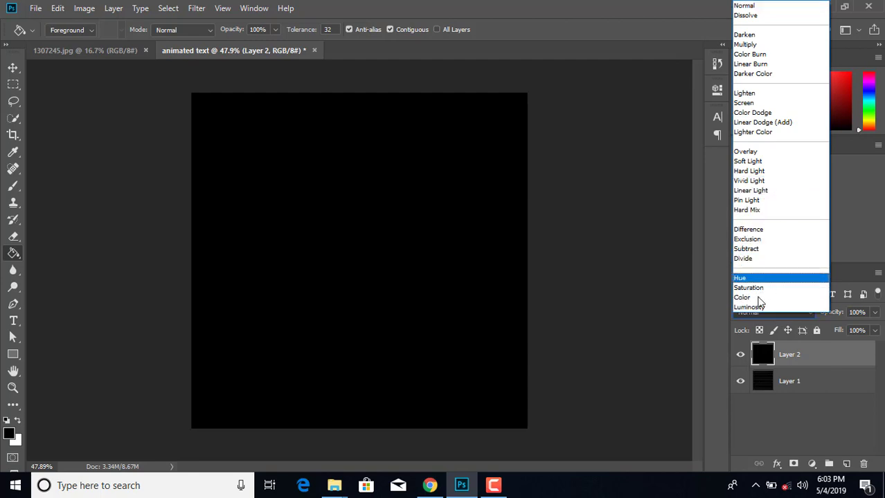
pyautogui.click(756, 297)
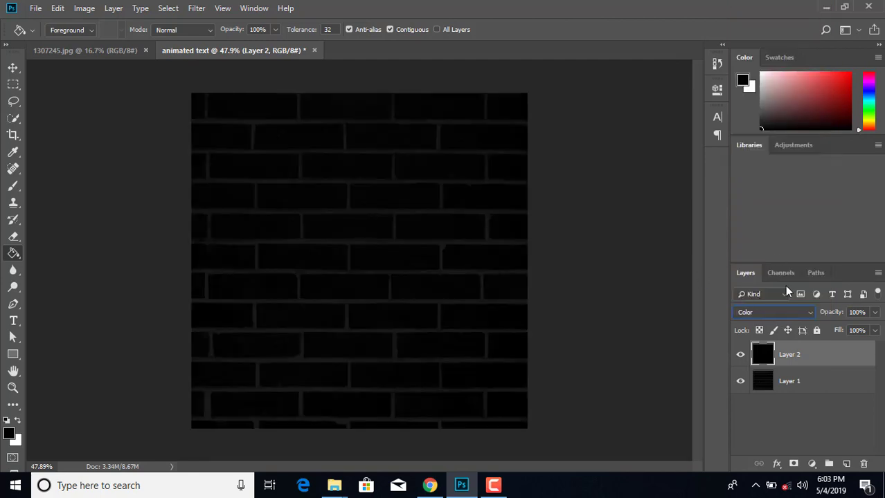
pyautogui.click(12, 67)
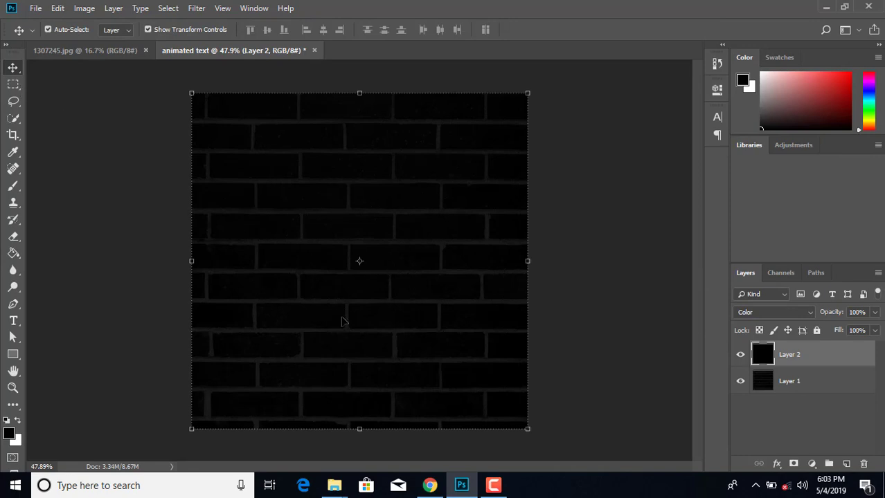
pyautogui.click(147, 205)
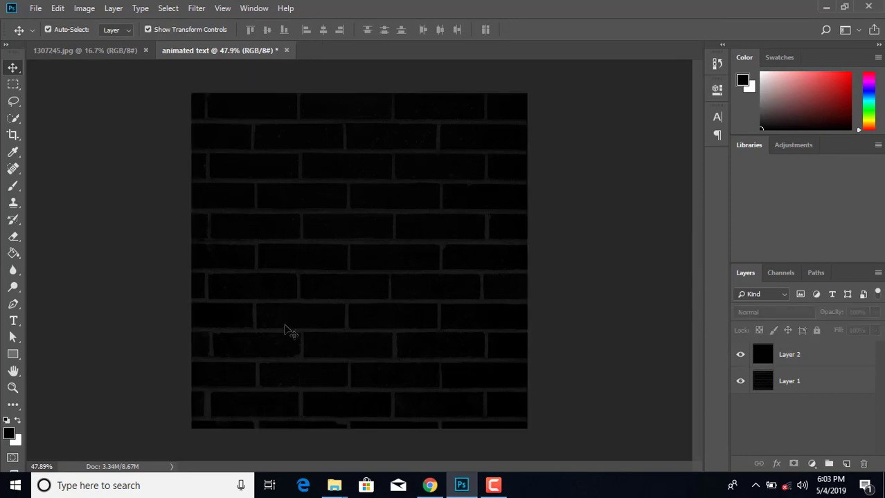
# - Set up a soft round brush at 1100 px and 100% opacity
pyautogui.click(12, 186)
pyautogui.click(68, 29)
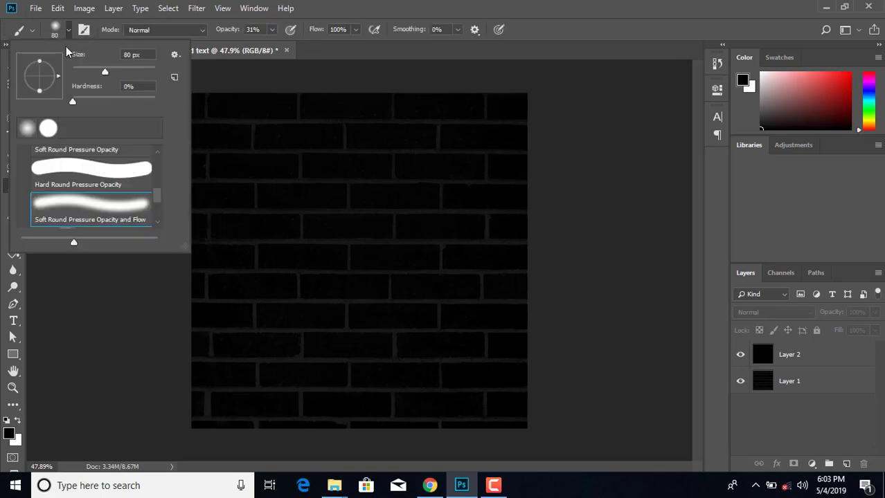
pyautogui.moveTo(156, 195); pyautogui.dragTo(158, 200)
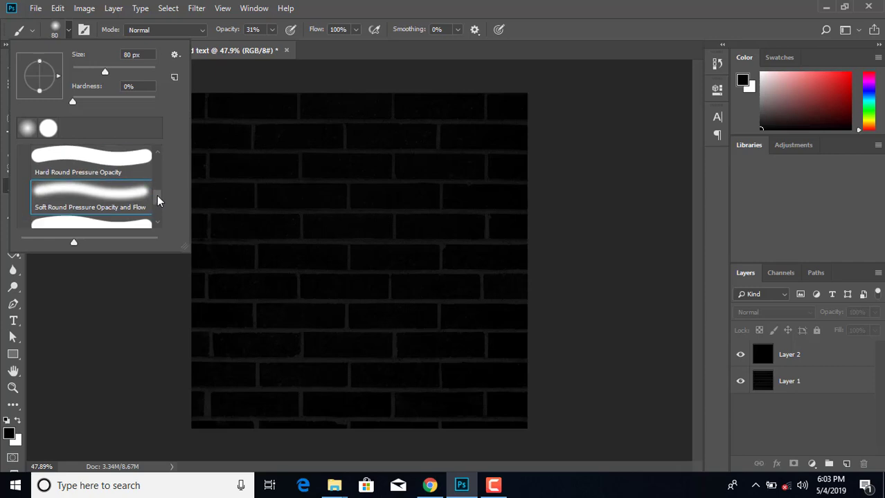
pyautogui.click(142, 199)
pyautogui.write('1100')
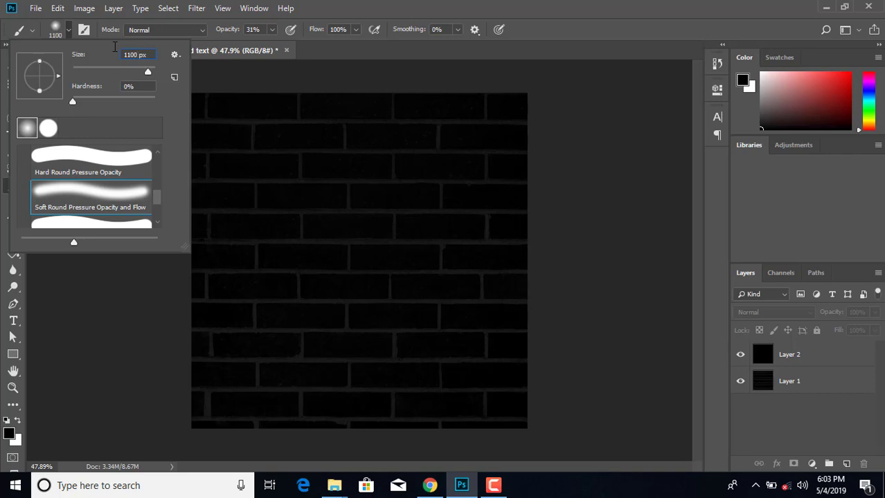
pyautogui.press('Return')
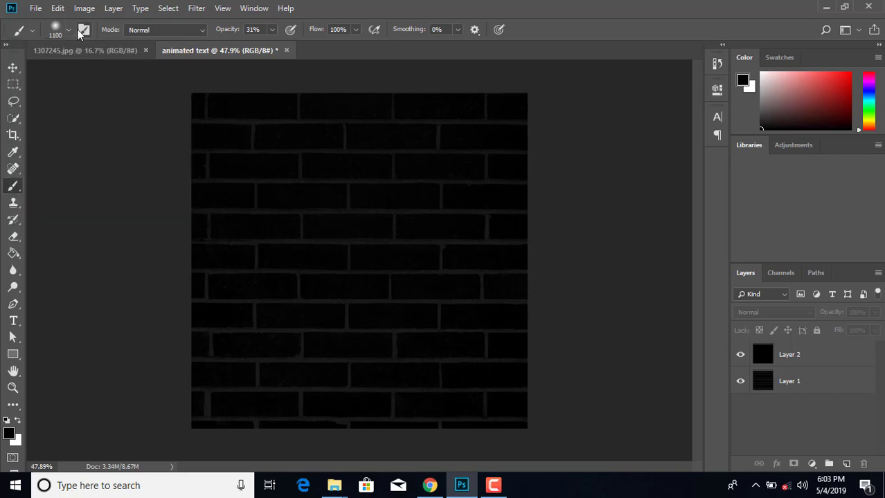
pyautogui.click(70, 33)
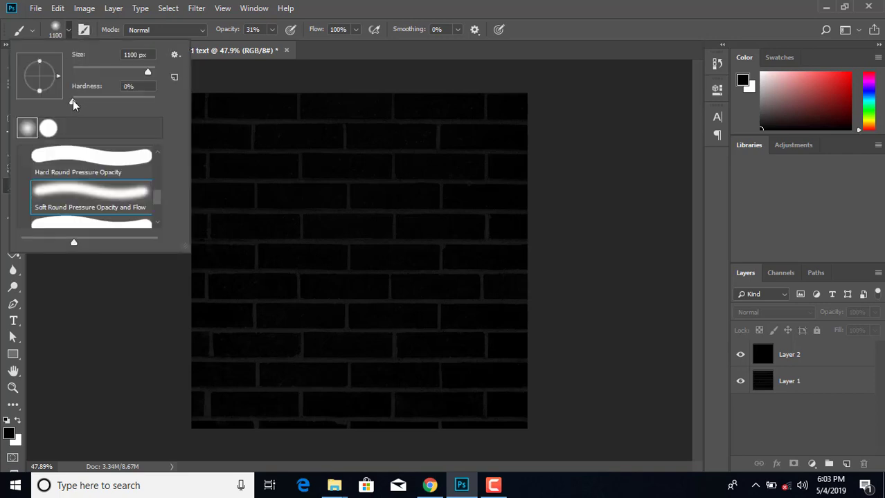
pyautogui.click(129, 86)
pyautogui.moveTo(225, 32); pyautogui.dragTo(339, 41)
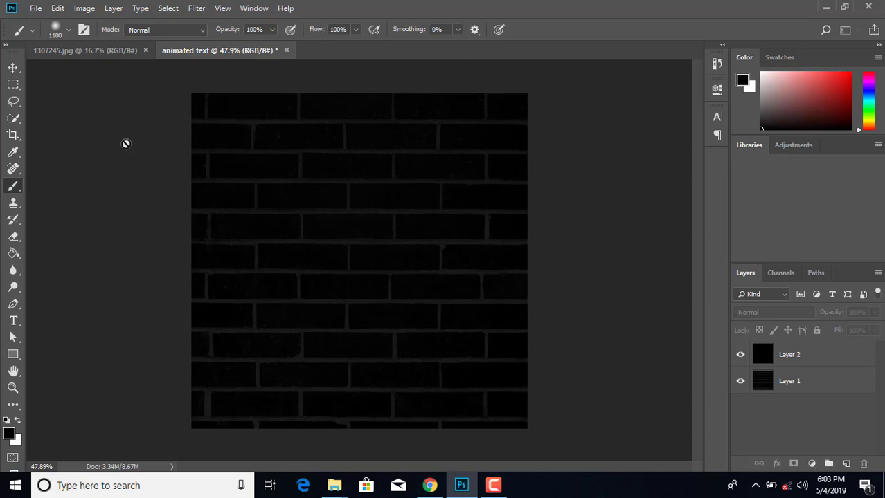
# - Add Layer 3 above Layer 2, undoing a test black dab at the centre
pyautogui.click(14, 69)
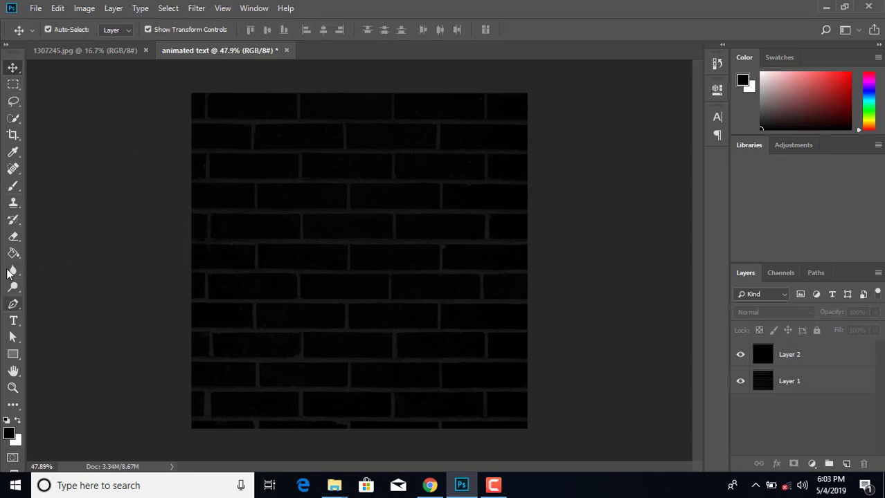
pyautogui.click(14, 187)
pyautogui.click(790, 358)
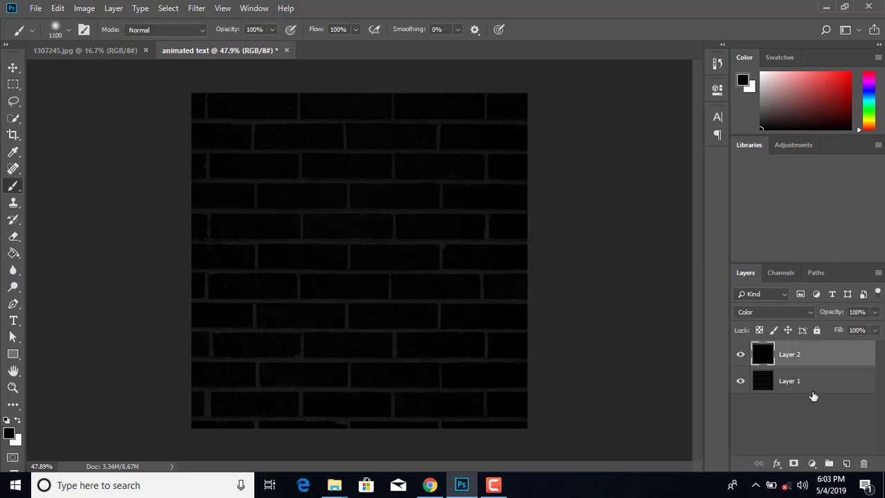
pyautogui.click(846, 464)
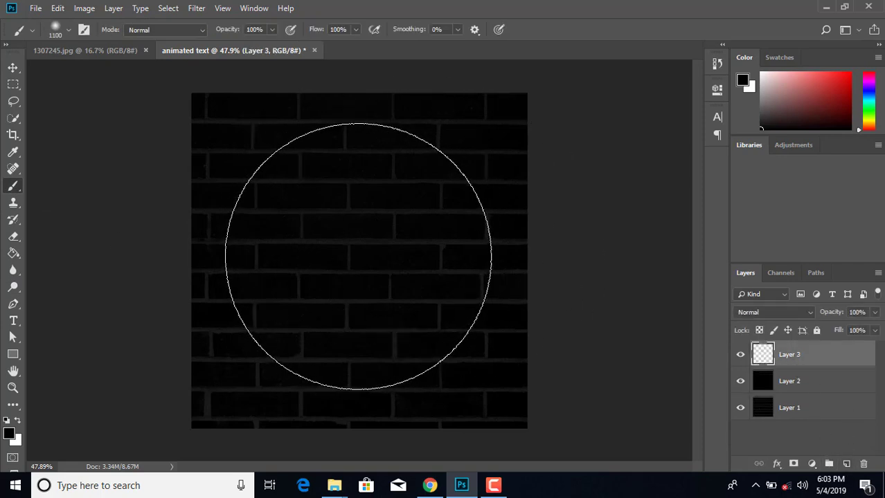
pyautogui.click(360, 258)
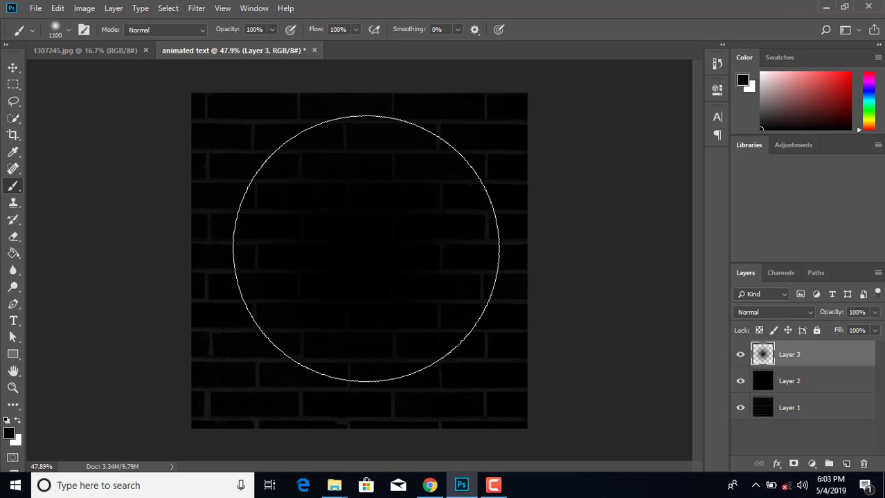
pyautogui.hotkey('ctrl', 'z')
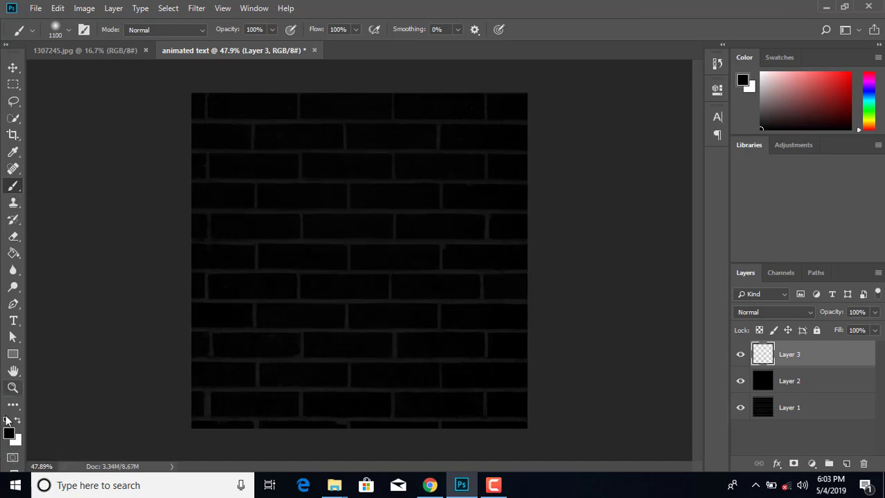
# - Switch the foreground to white #ffffff and blend Layer 3 in Overlay mode
pyautogui.click(7, 435)
pyautogui.write('ffffff')
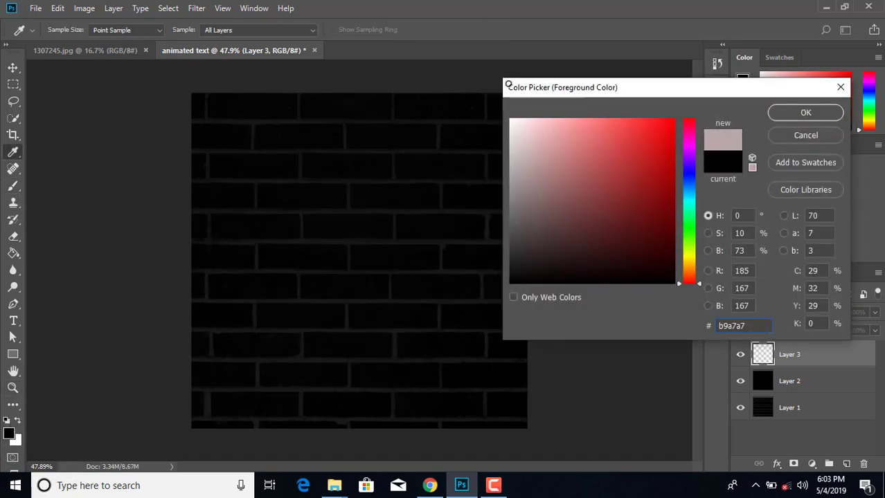
pyautogui.click(805, 112)
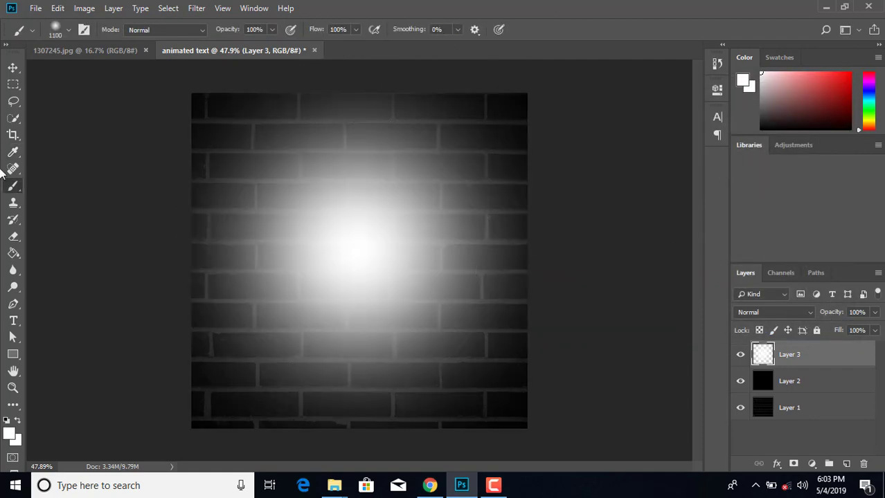
pyautogui.click(771, 316)
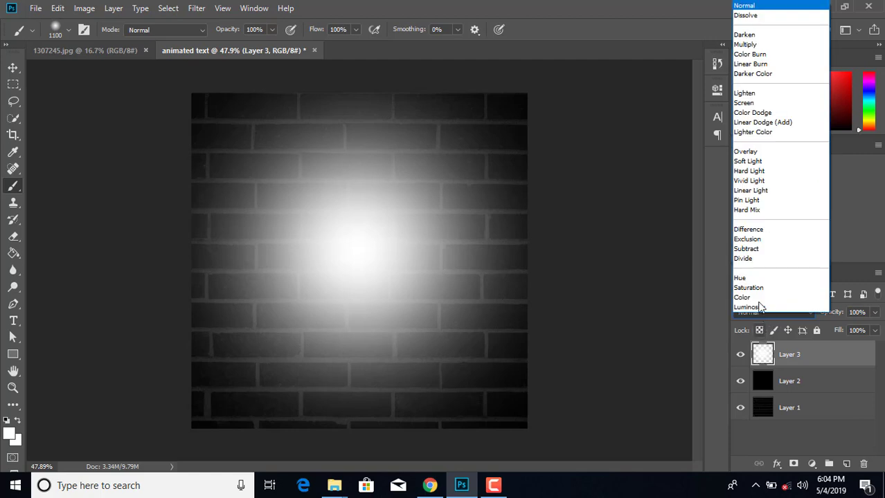
pyautogui.click(750, 152)
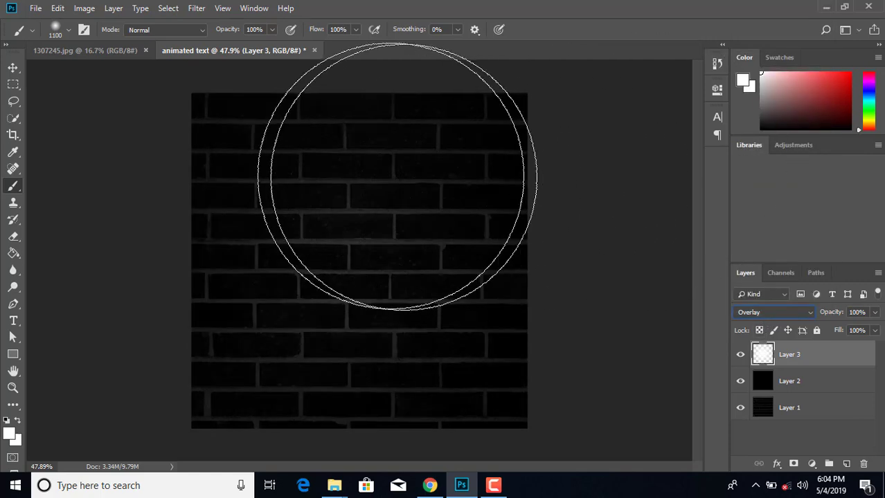
pyautogui.click(12, 68)
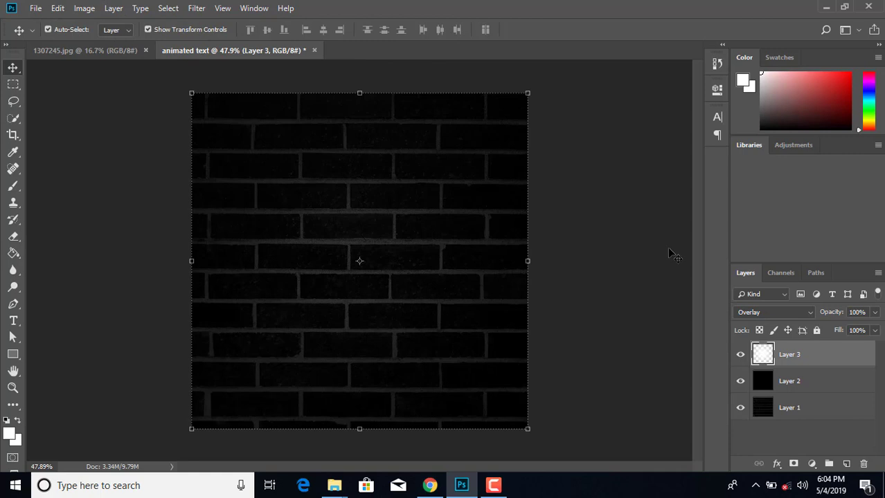
pyautogui.click(638, 285)
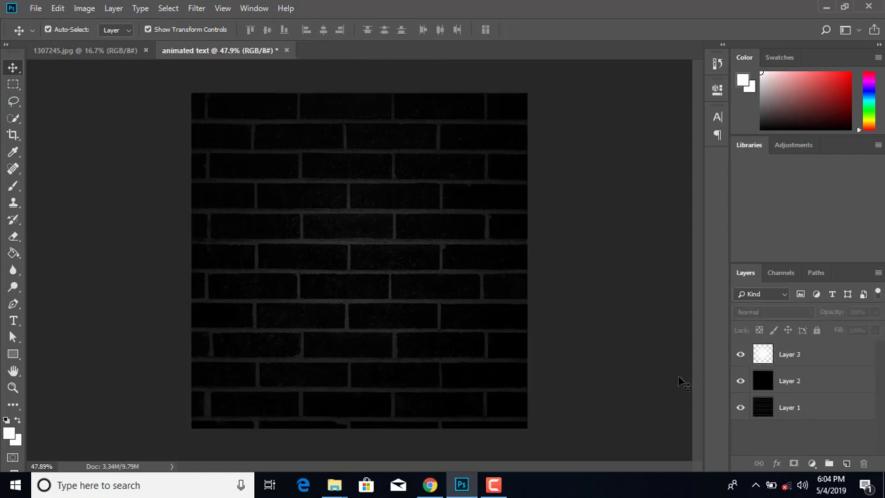
# - Draw a text box across the canvas middle and type RAMADAN
pyautogui.click(19, 324)
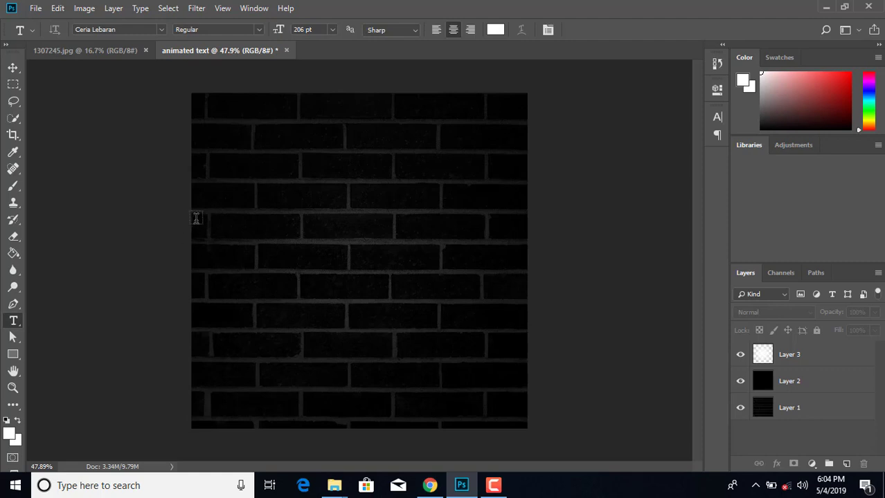
pyautogui.moveTo(197, 221); pyautogui.dragTo(527, 322)
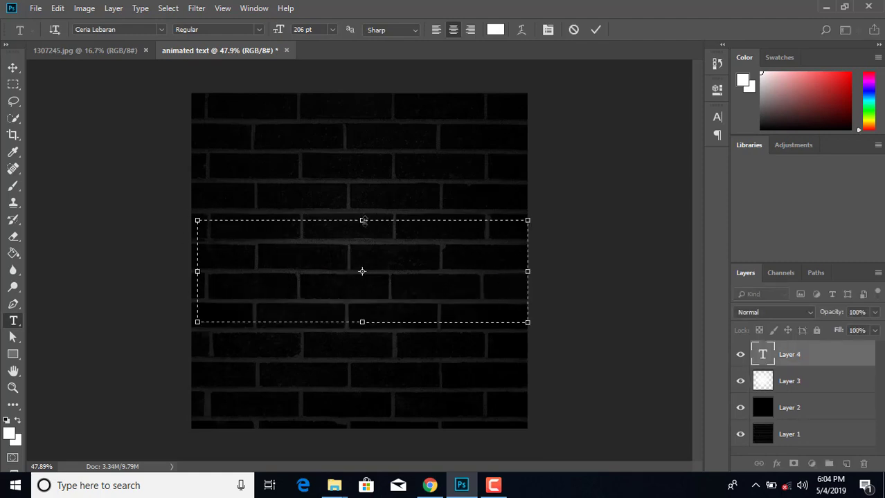
pyautogui.moveTo(363, 221); pyautogui.dragTo(363, 212)
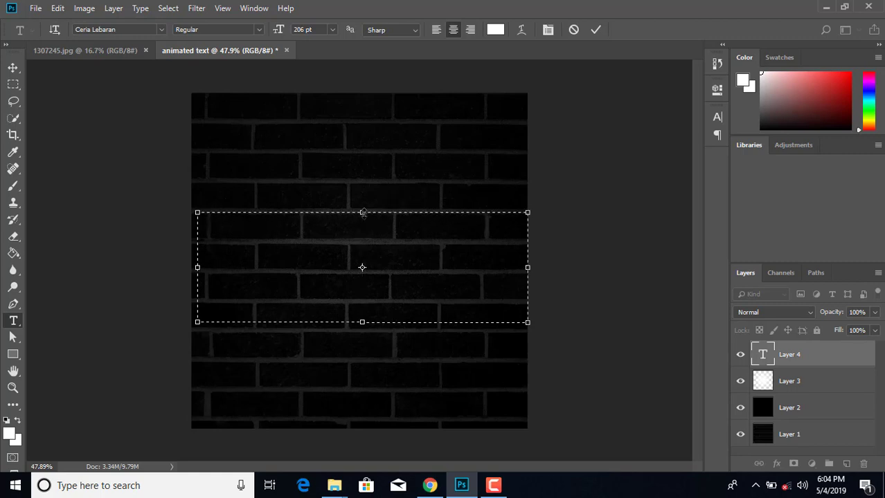
pyautogui.write('R')
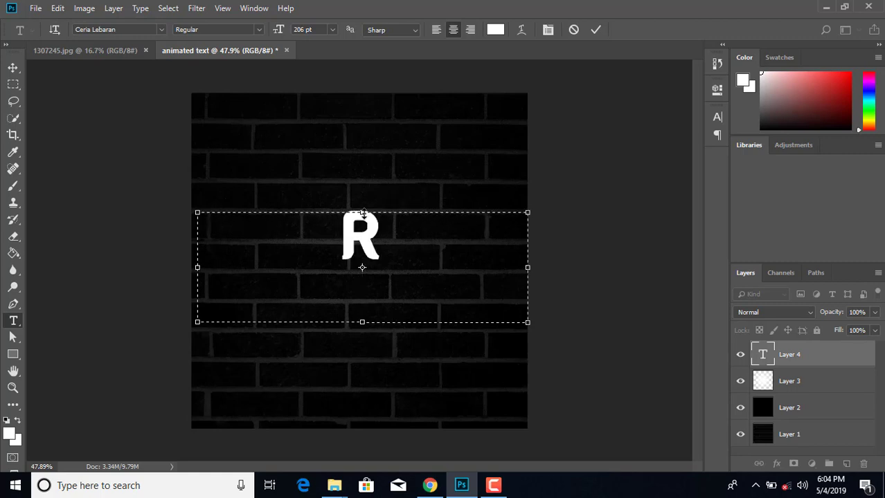
pyautogui.write('AMADA')
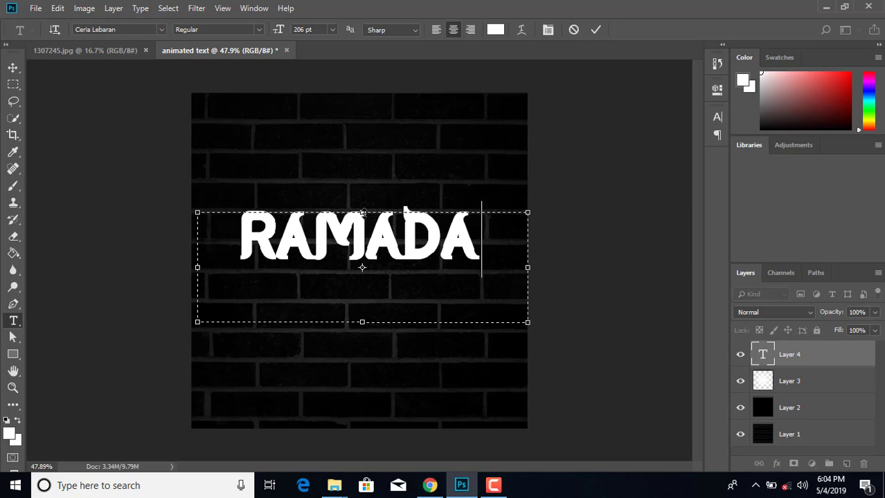
pyautogui.write('N')
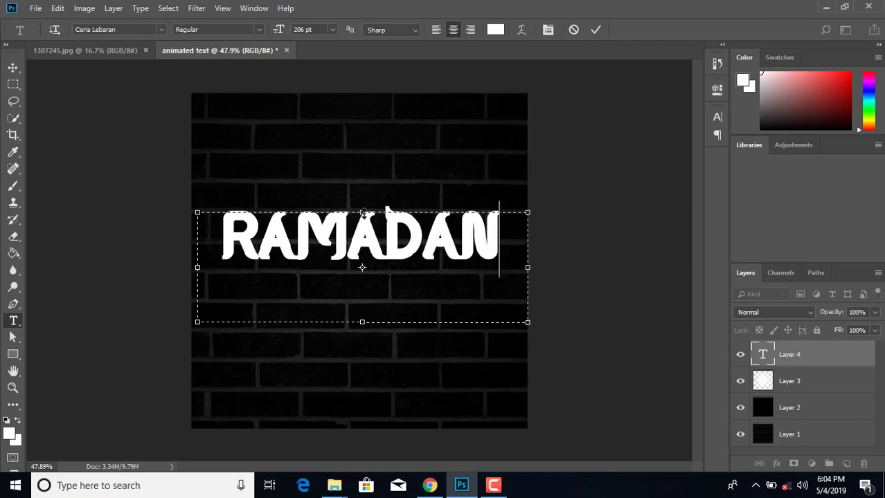
# - Fit the RAMADAN box snugly in Ceria Lebaran, align it left, and commit
pyautogui.hotkey('ctrl', 'a')
pyautogui.click(384, 299)
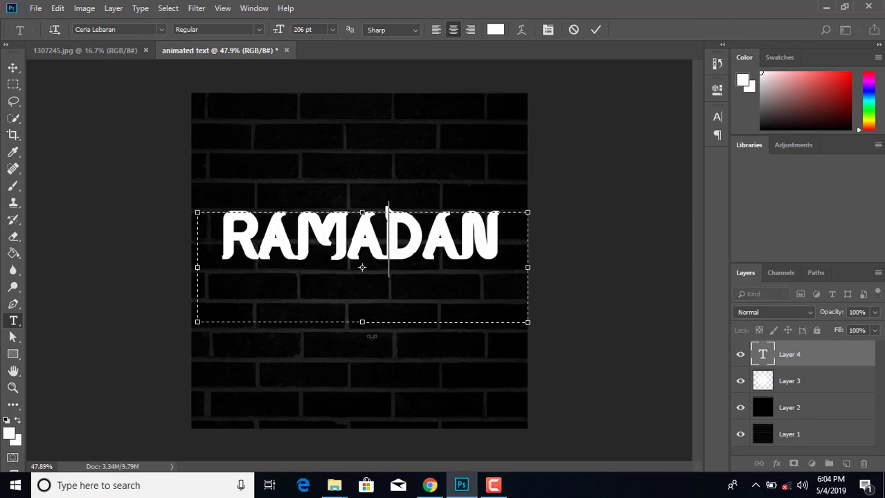
pyautogui.moveTo(362, 322)
pyautogui.mouseDown()
pyautogui.moveTo(373, 307)
pyautogui.moveTo(362, 277)
pyautogui.mouseUp()
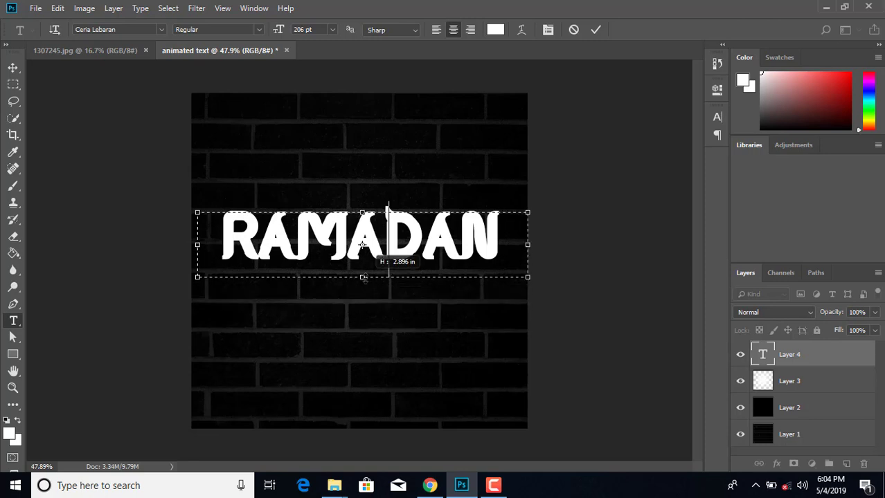
pyautogui.click(161, 30)
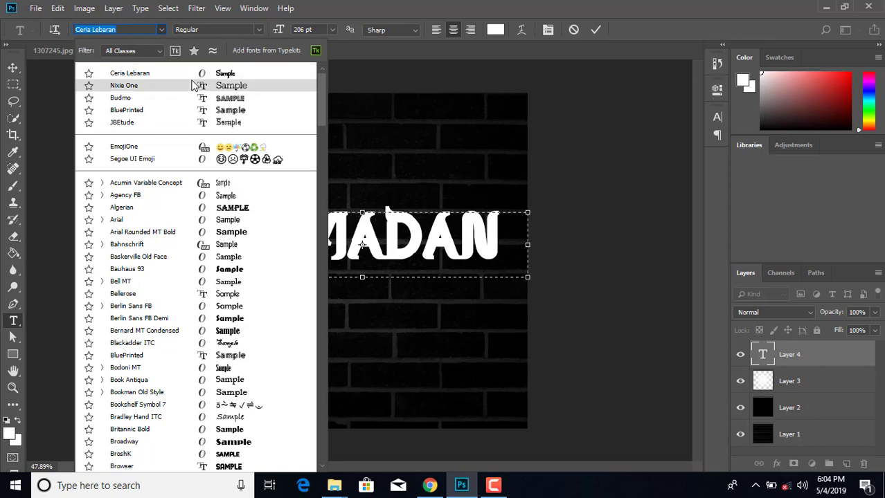
pyautogui.click(28, 71)
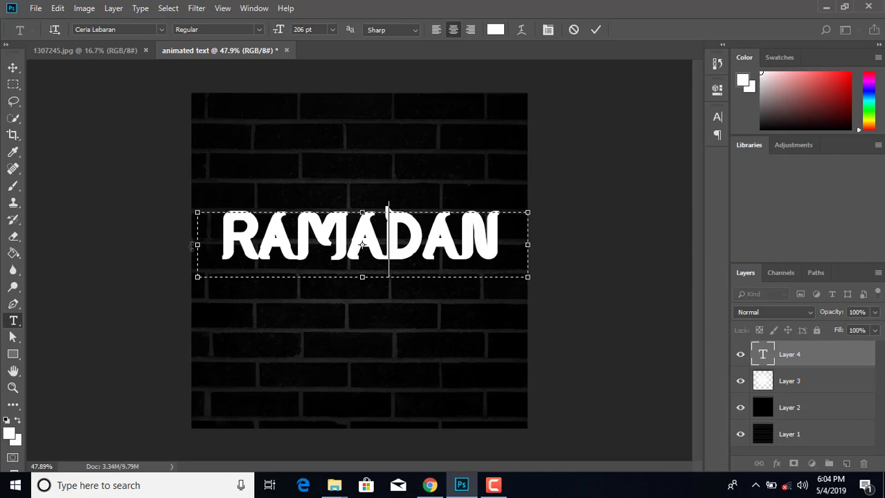
pyautogui.moveTo(193, 247); pyautogui.dragTo(173, 255)
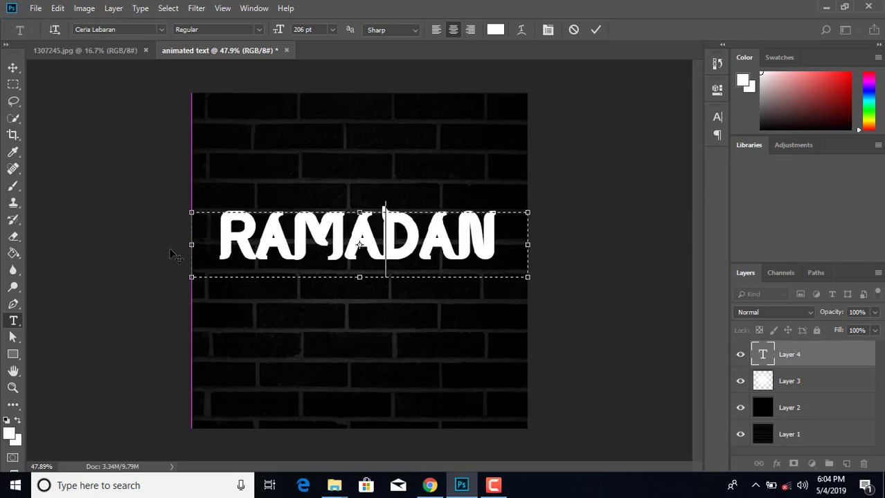
pyautogui.click(13, 68)
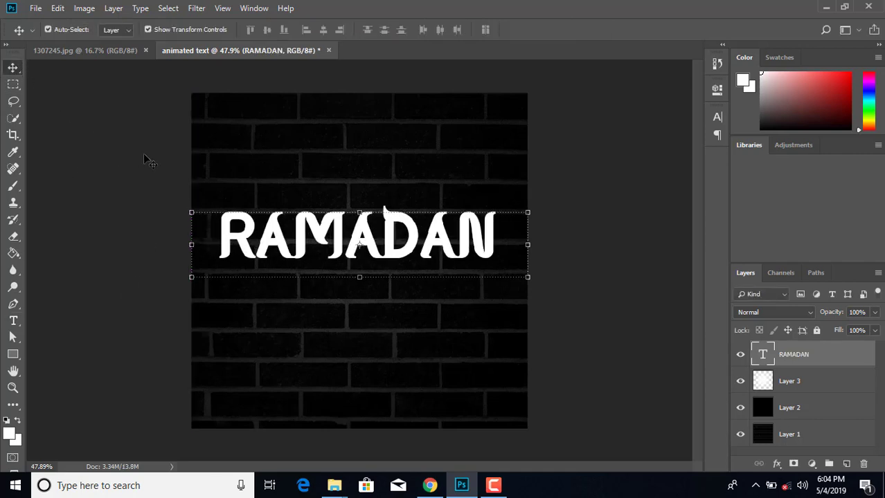
# - Move the RAMADAN text slightly lower and convert its layer to a Smart Object
pyautogui.moveTo(372, 247); pyautogui.dragTo(368, 272)
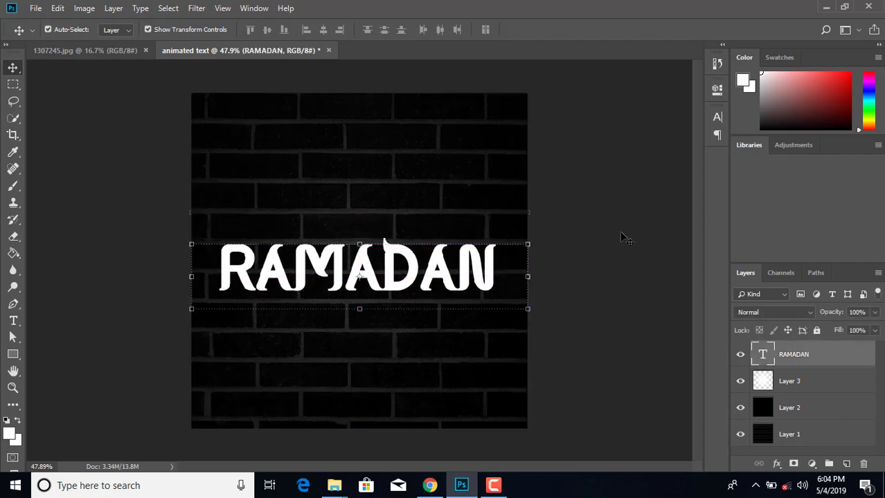
pyautogui.click(625, 237)
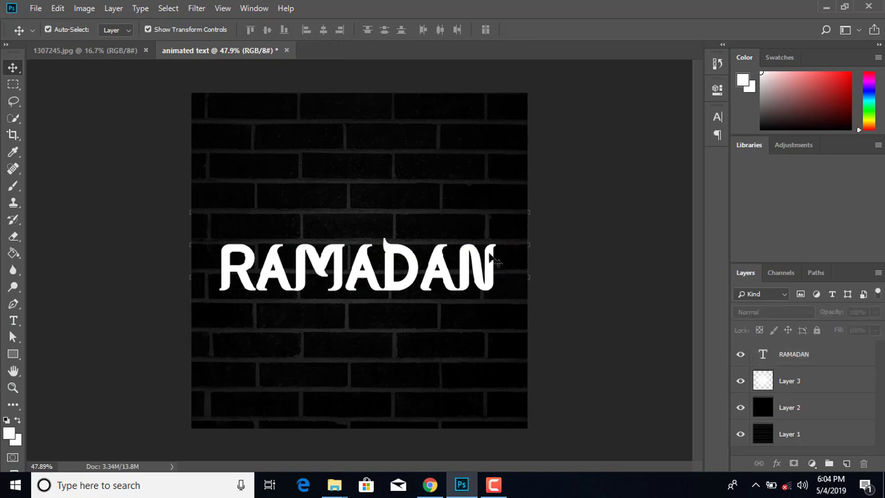
pyautogui.click(816, 360)
pyautogui.rightClick(819, 361)
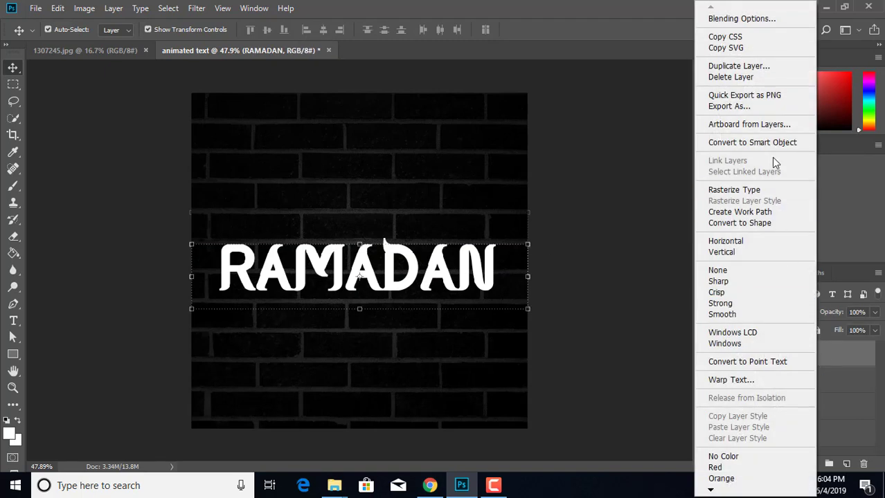
pyautogui.click(768, 143)
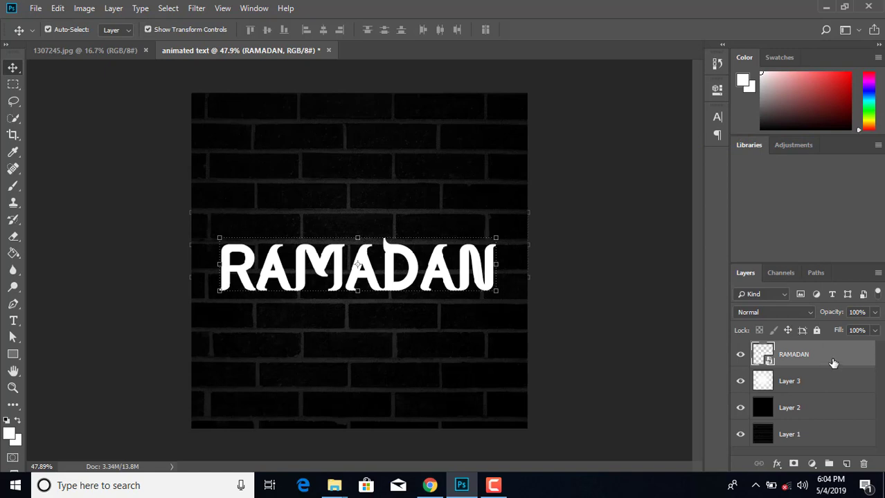
pyautogui.press('ctrl')
# - Duplicate the RAMADAN layer and give the copy an Outer Glow at 70% opacity
pyautogui.hotkey('ctrl', 'j')
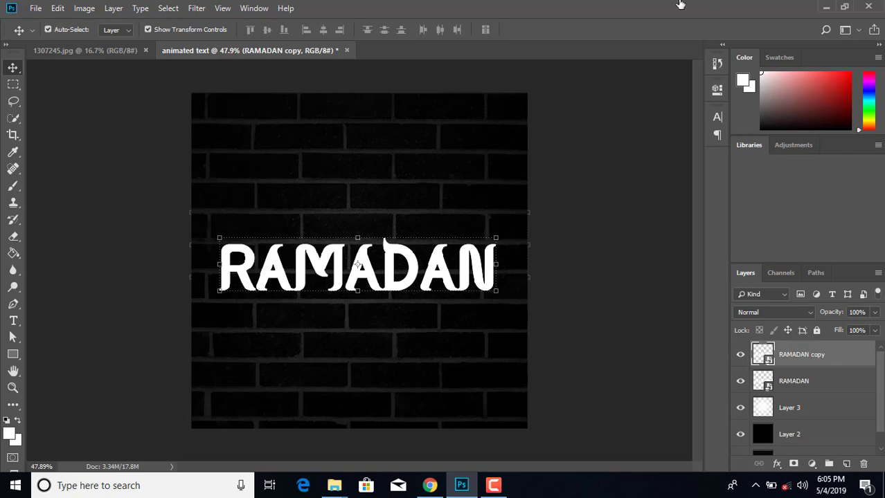
pyautogui.moveTo(574, 16); pyautogui.dragTo(687, 40)
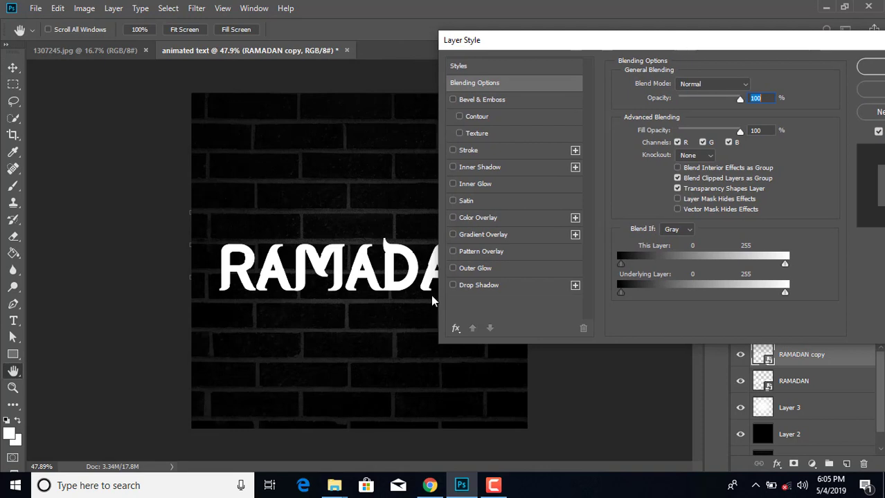
pyautogui.click(463, 271)
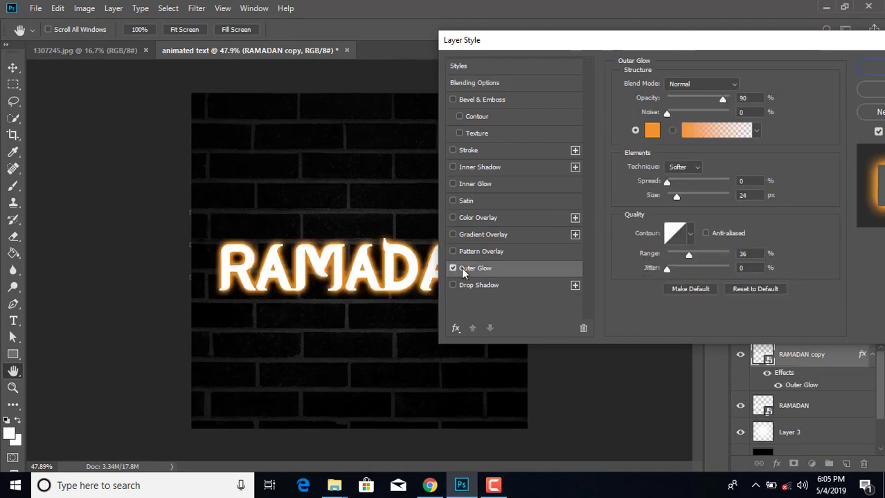
pyautogui.moveTo(598, 40); pyautogui.dragTo(613, 34)
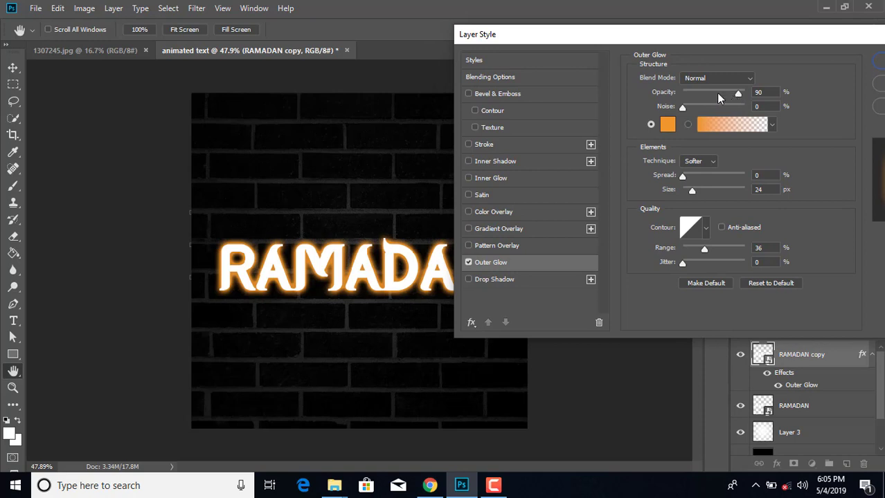
pyautogui.doubleClick(758, 92)
pyautogui.write('75')
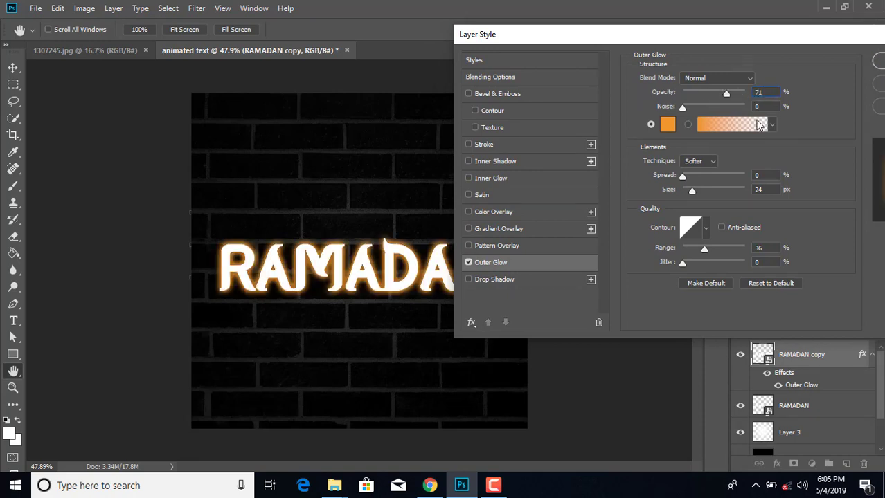
pyautogui.press('BackSpace')
pyautogui.write('0')
pyautogui.click(667, 125)
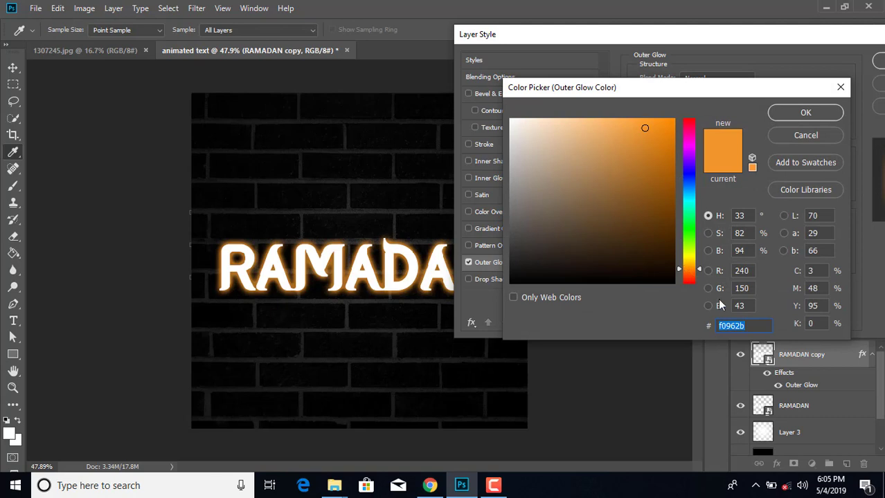
# - Set the copy's outer glow to orange FF6C00 at 90 px size and apply it
pyautogui.write('F')
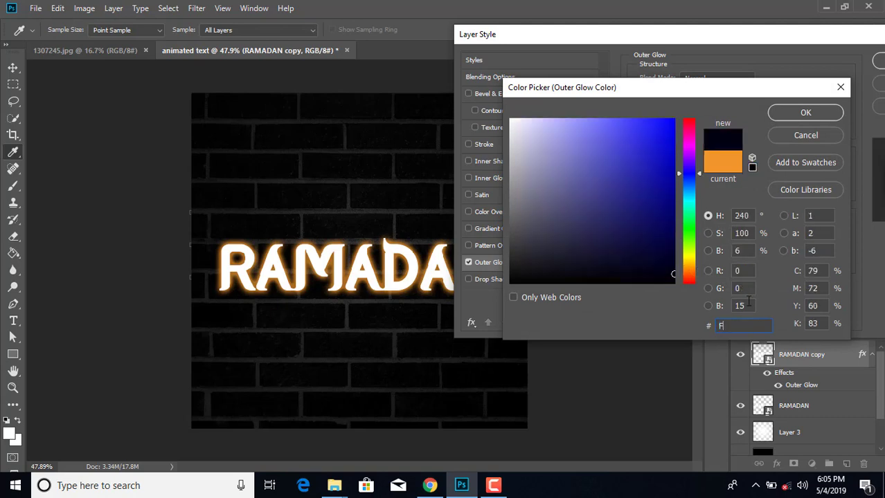
pyautogui.write('F6')
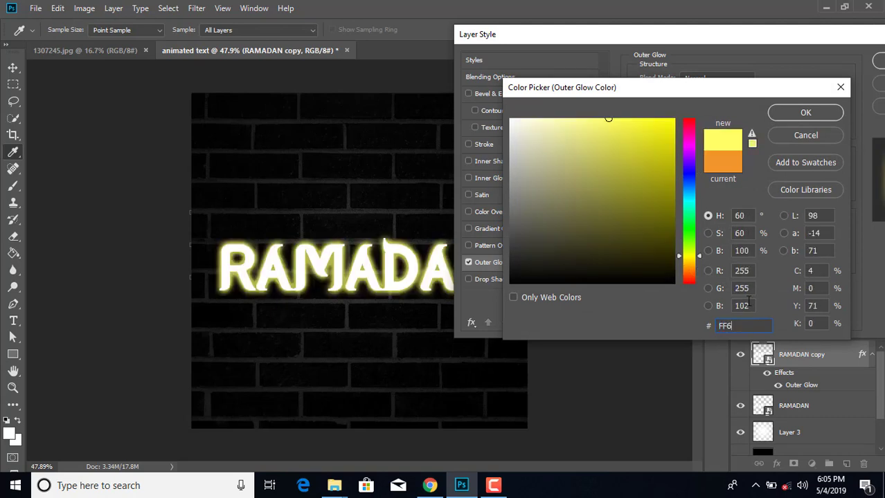
pyautogui.write('C')
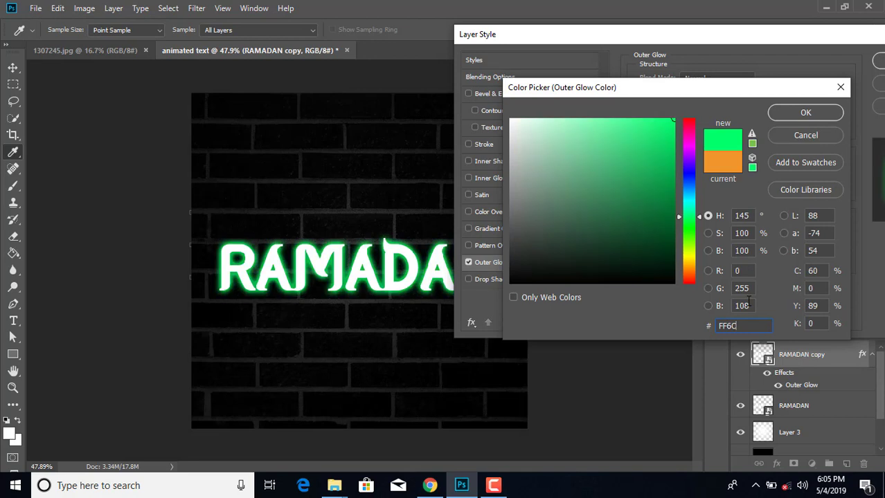
pyautogui.write('00')
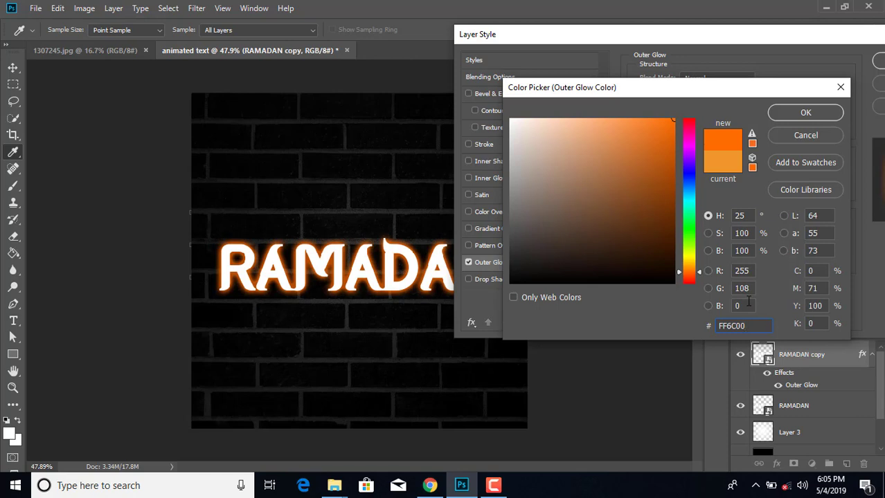
pyautogui.click(795, 114)
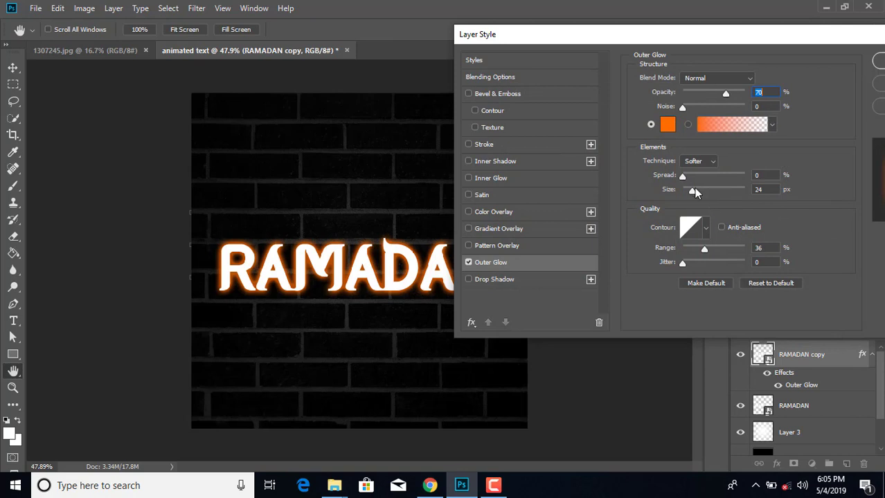
pyautogui.moveTo(694, 189); pyautogui.dragTo(706, 192)
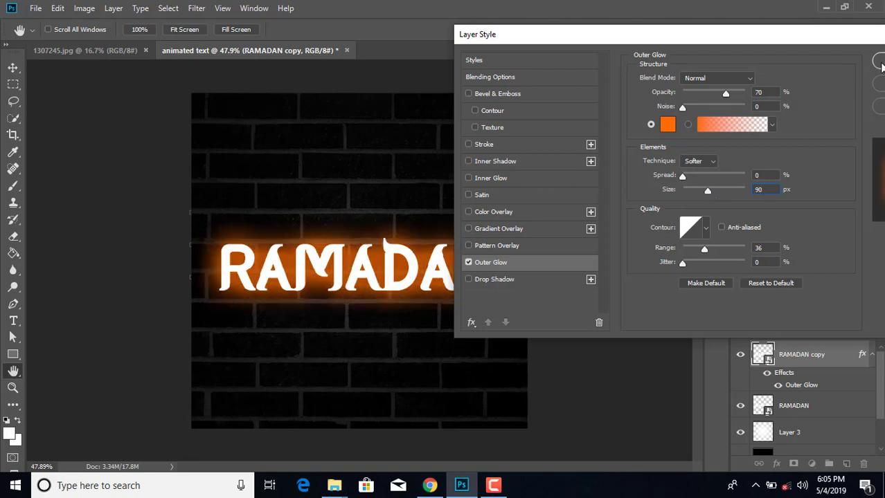
pyautogui.click(879, 63)
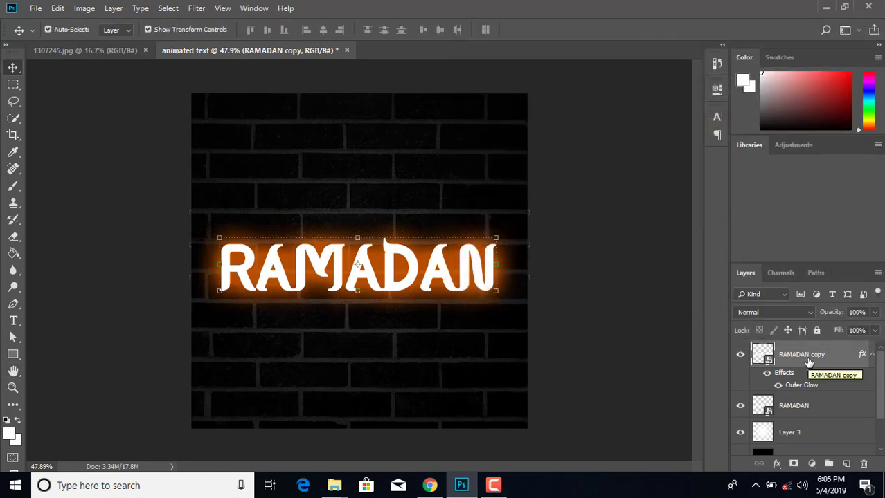
# - Duplicate the glowing layer into RAMADAN copy 2 and open its layer styles
pyautogui.press('ctrl')
pyautogui.hotkey('ctrl', 'j')
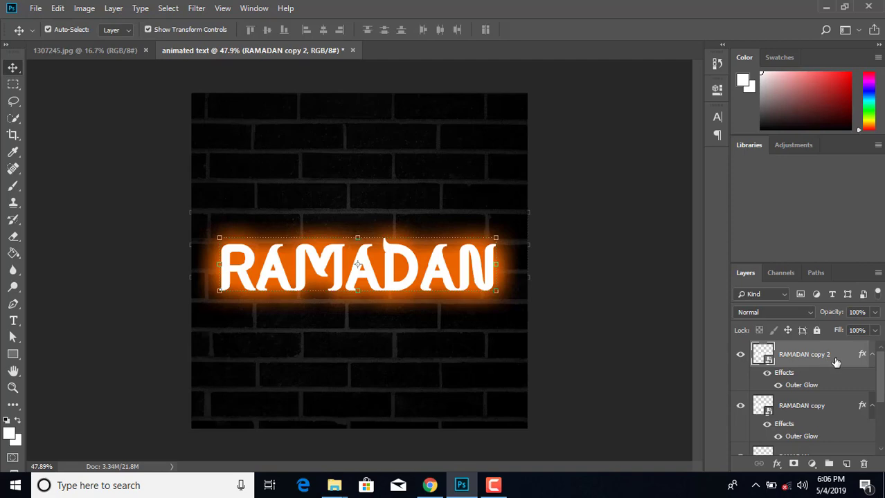
pyautogui.doubleClick(836, 362)
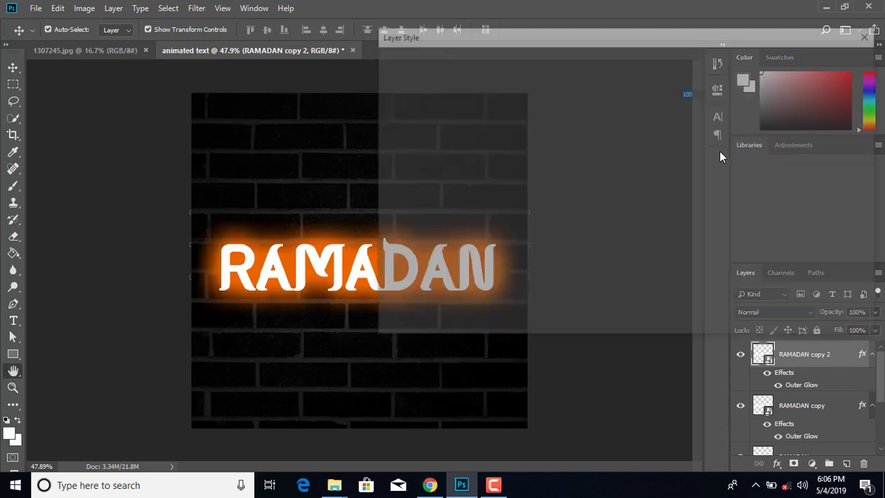
pyautogui.moveTo(635, 44); pyautogui.dragTo(741, 33)
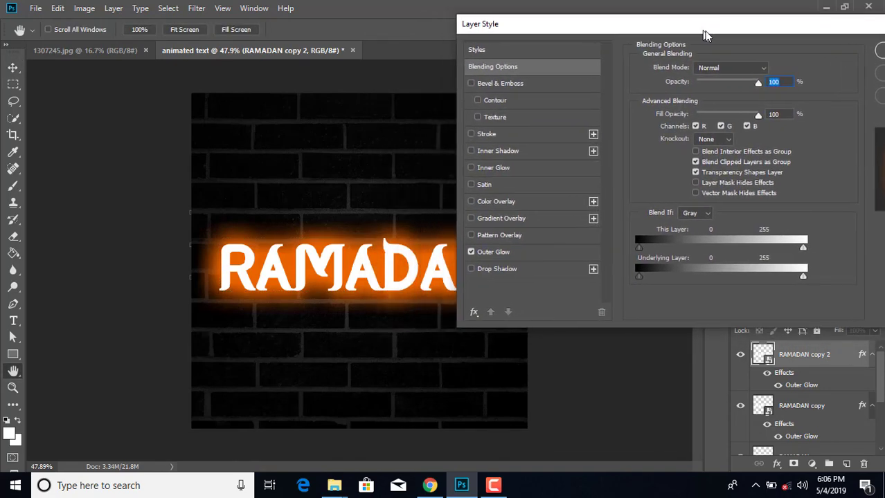
# - Give RAMADAN copy 2's outer glow higher opacity, colour F0962B and 24 px size
pyautogui.click(543, 248)
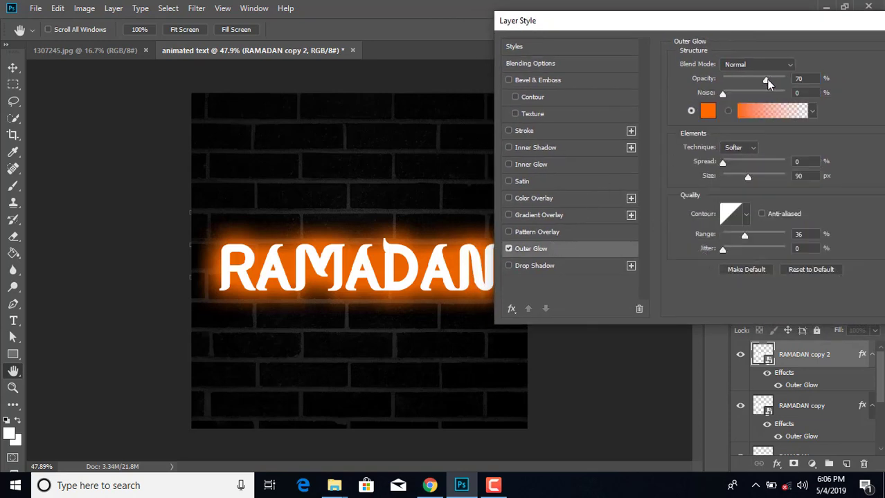
pyautogui.moveTo(766, 81); pyautogui.dragTo(770, 80)
pyautogui.click(707, 110)
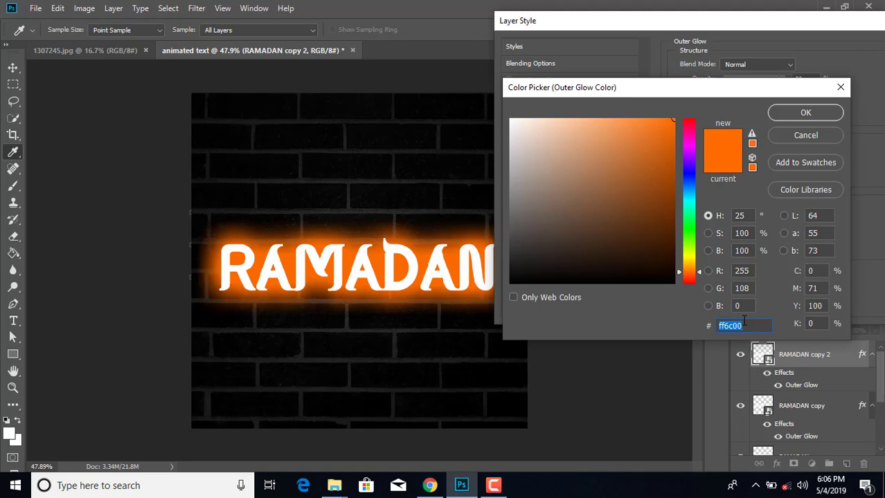
pyautogui.write('F')
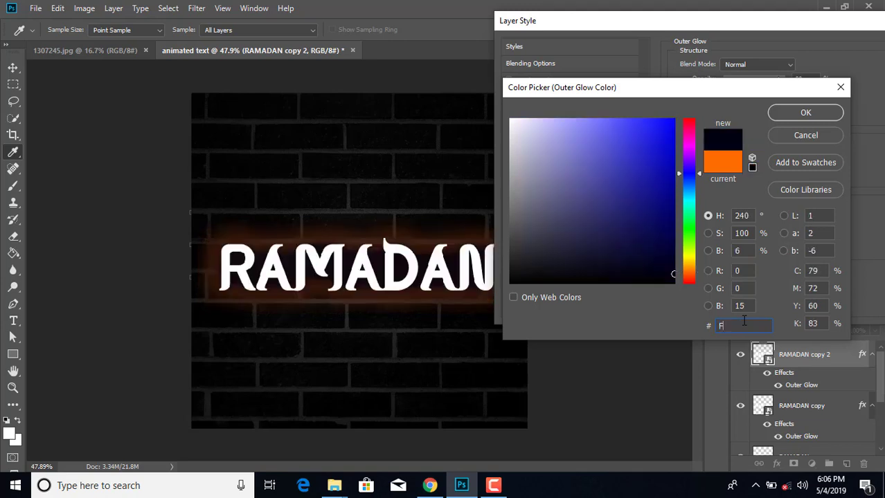
pyautogui.write('0')
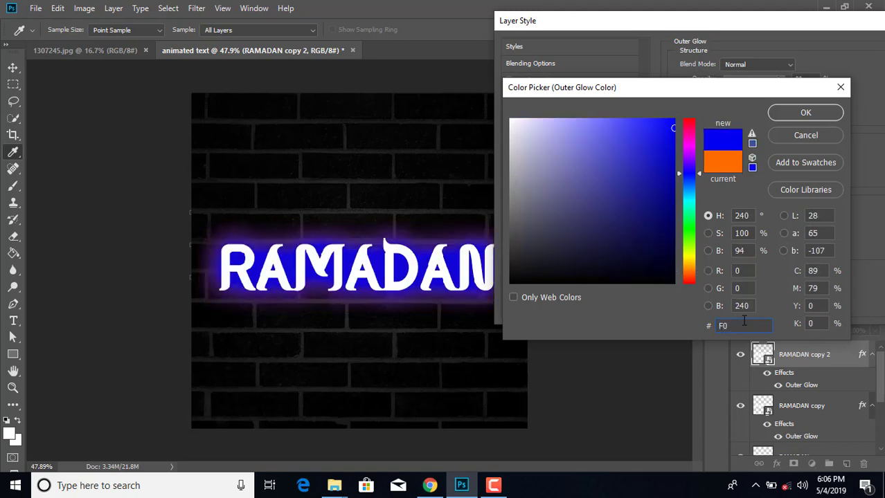
pyautogui.write('96')
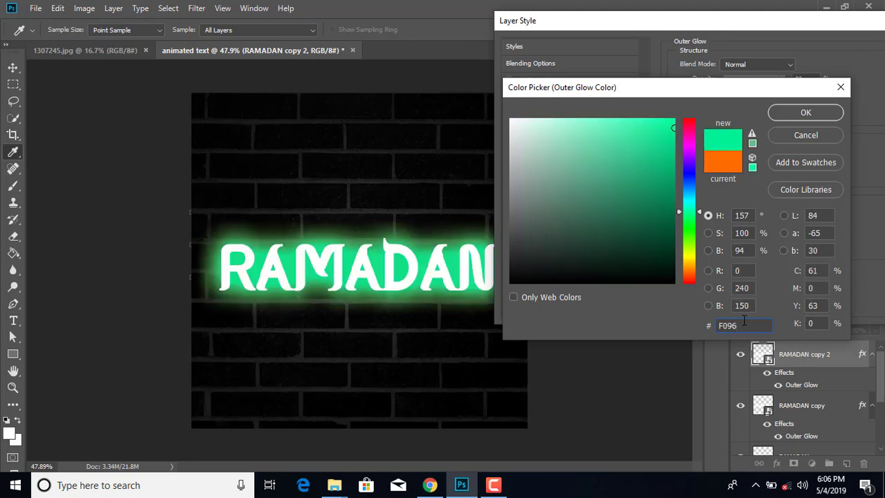
pyautogui.write('2B')
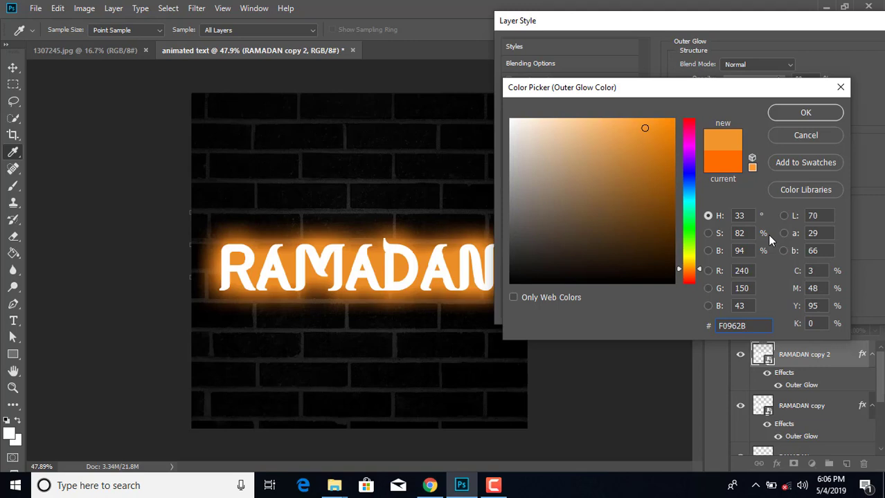
pyautogui.click(810, 112)
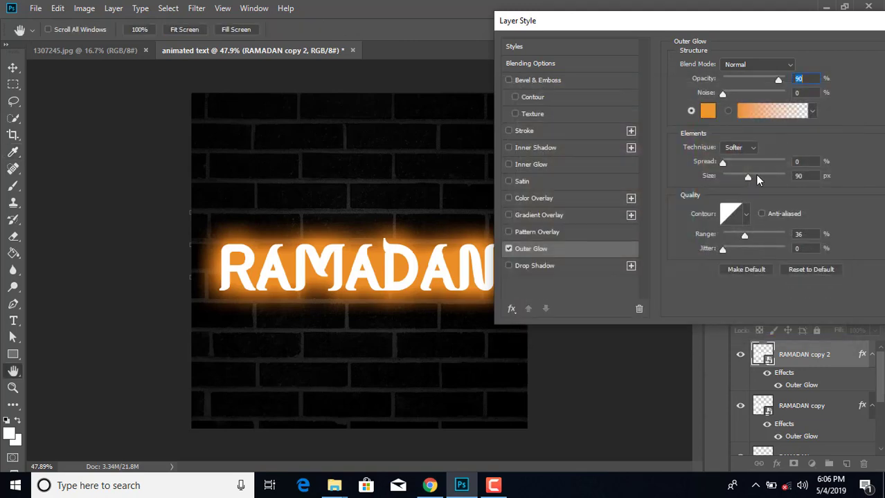
pyautogui.moveTo(750, 181); pyautogui.dragTo(736, 192)
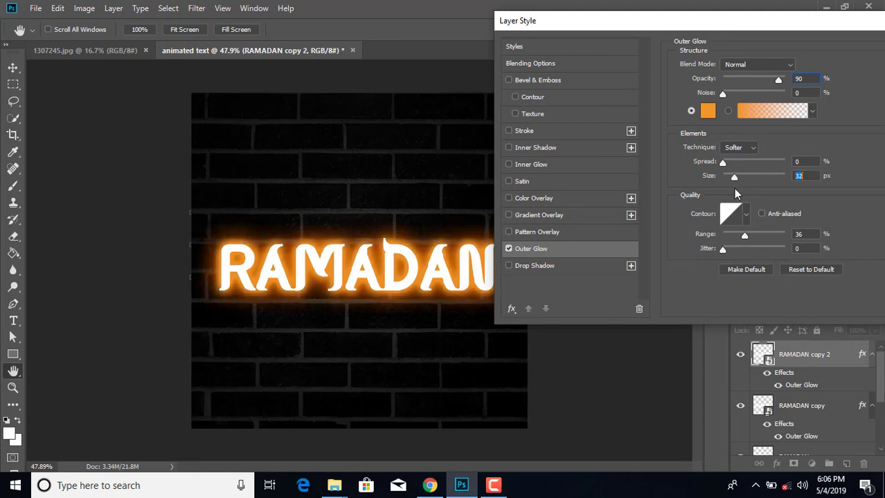
pyautogui.write('24')
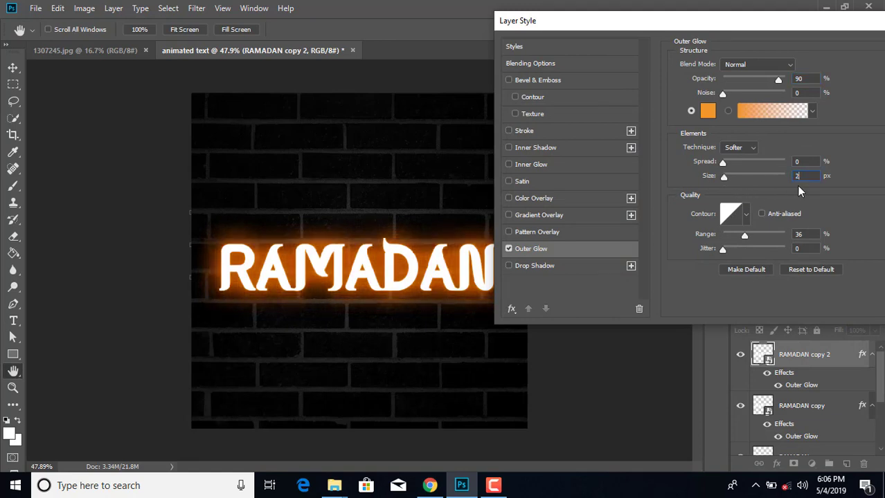
pyautogui.moveTo(864, 25); pyautogui.dragTo(764, 27)
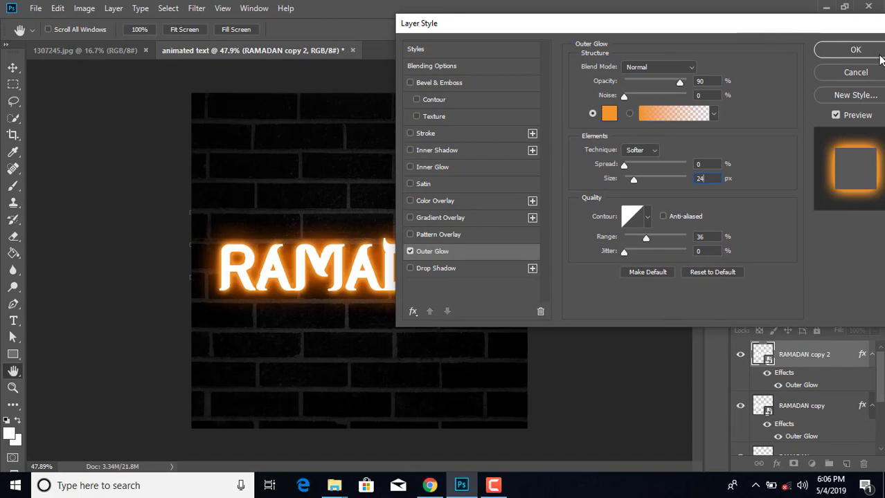
pyautogui.click(852, 49)
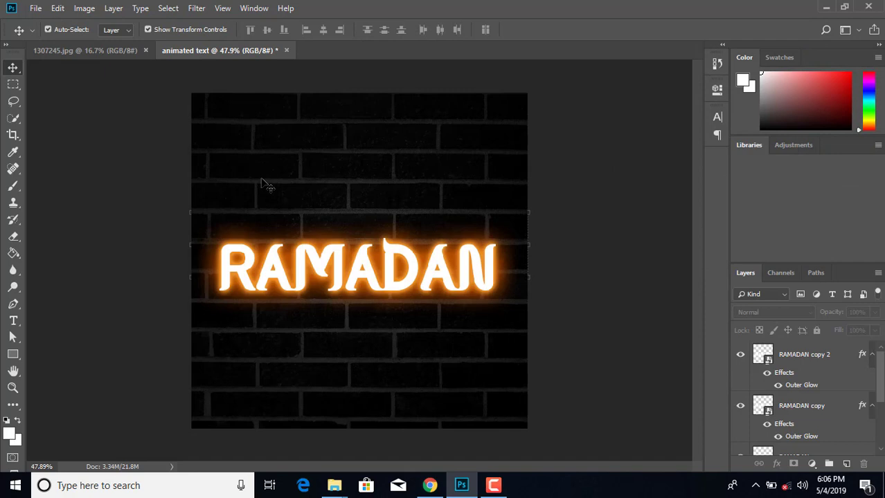
# - Duplicate RAMADAN copy 2 into RAMADAN copy 3 and turn off its outer glow
pyautogui.click(836, 356)
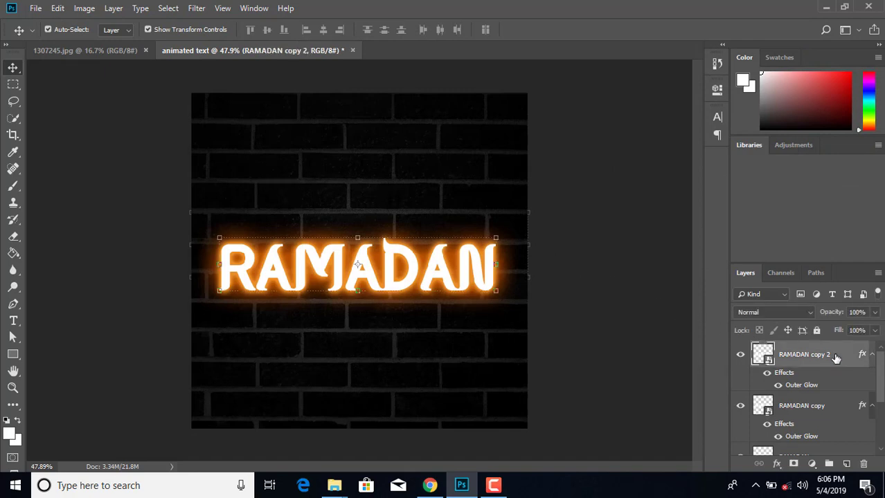
pyautogui.hotkey('ctrl', 'j')
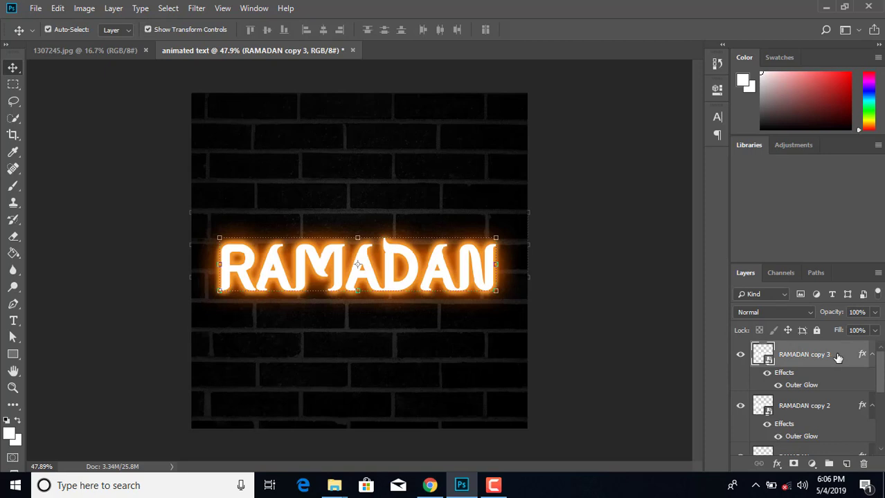
pyautogui.doubleClick(856, 356)
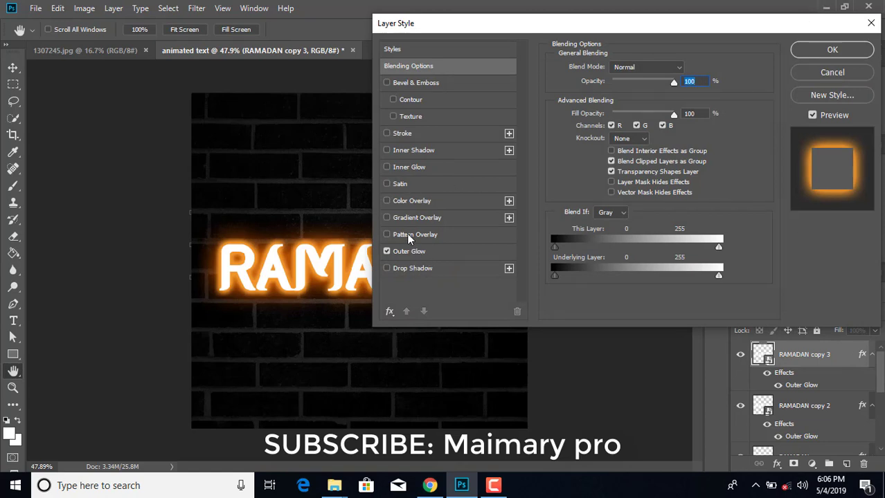
pyautogui.click(415, 252)
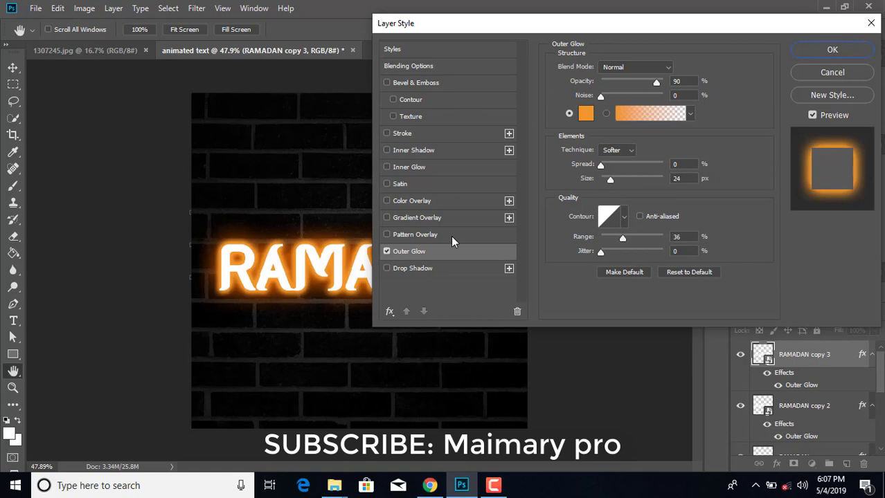
pyautogui.click(386, 252)
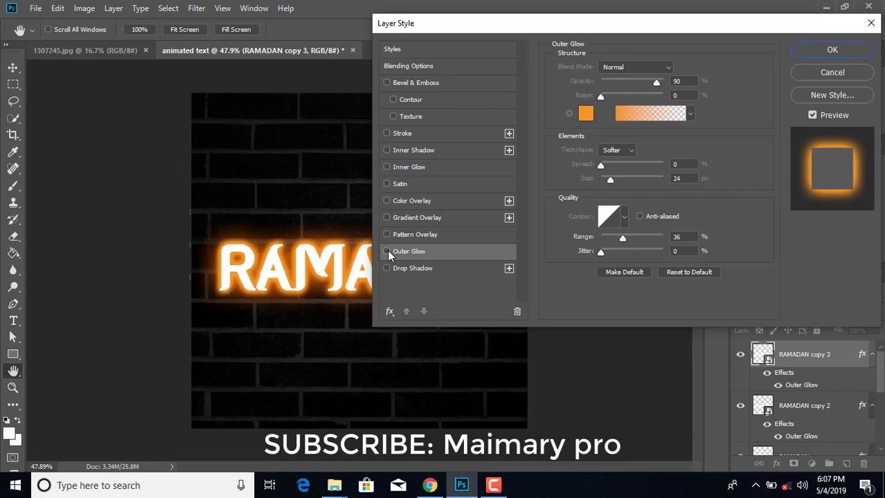
# - Add a solid ff6c00 Color Overlay to RAMADAN copy 3 and apply it
pyautogui.click(386, 201)
pyautogui.click(401, 201)
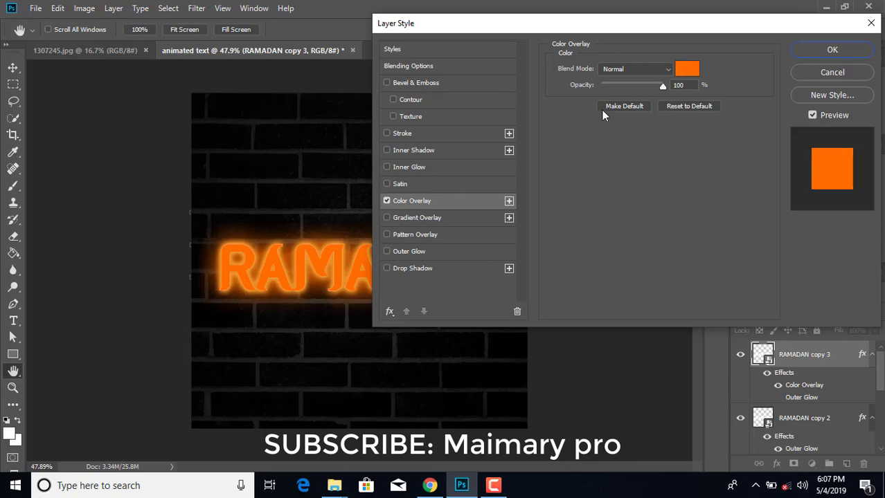
pyautogui.click(686, 72)
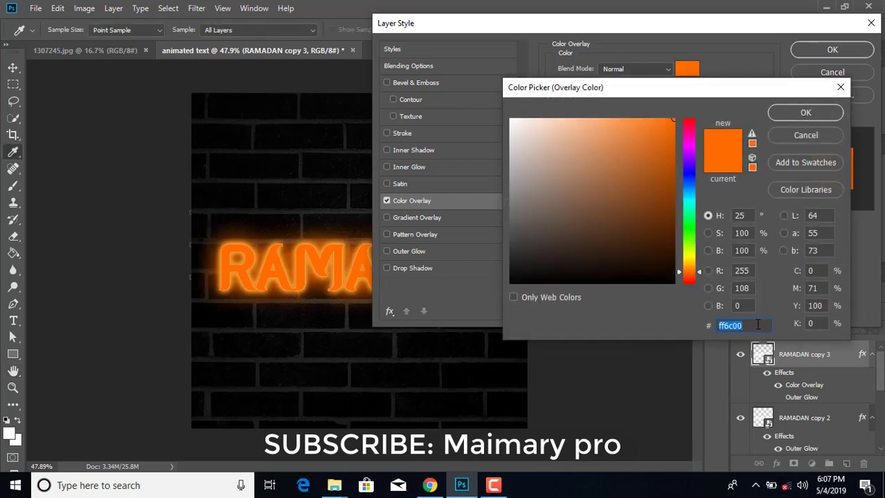
pyautogui.click(720, 325)
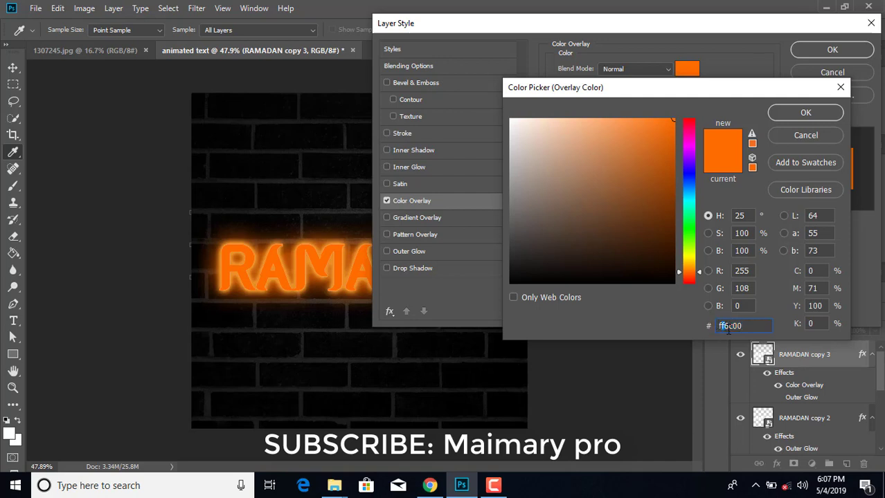
pyautogui.click(794, 119)
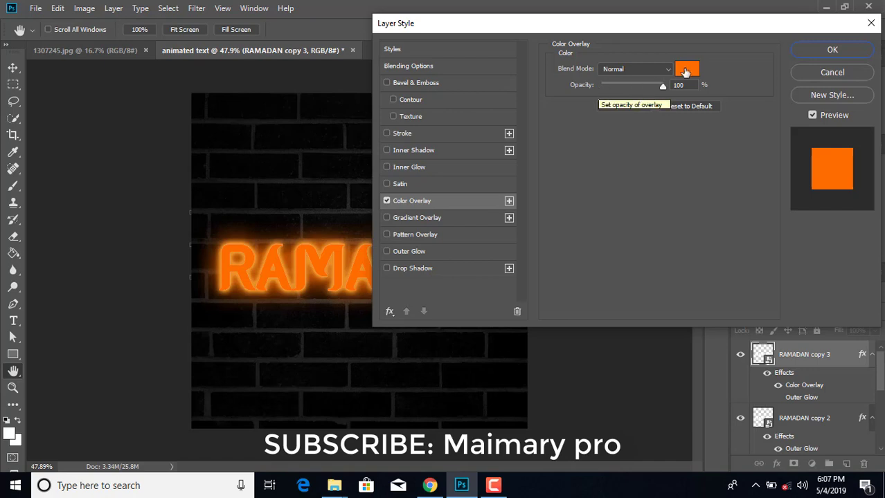
pyautogui.click(831, 49)
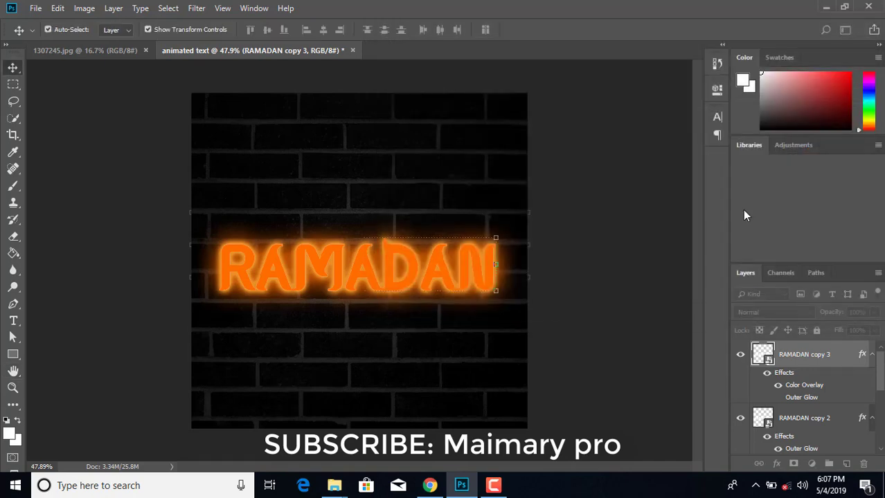
# - Rename the RAMADAN copy 3 layer to BLUR
pyautogui.click(453, 194)
pyautogui.click(557, 229)
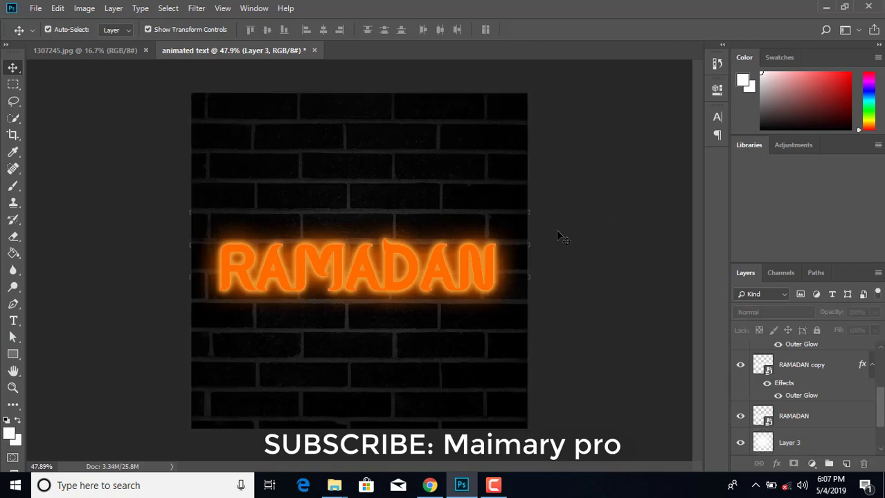
pyautogui.click(467, 275)
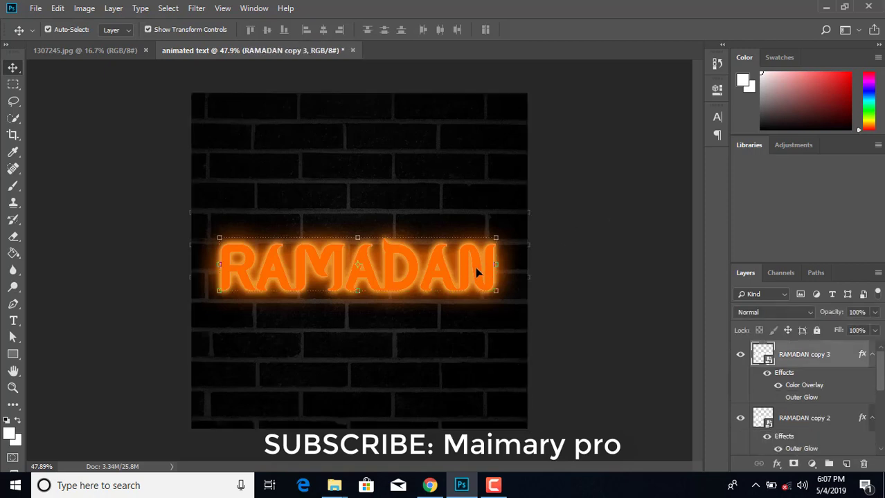
pyautogui.doubleClick(801, 355)
pyautogui.write('BLUR')
pyautogui.press('Return')
# - Move the BLUR layer below RAMADAN, just above Layer 3
pyautogui.moveTo(800, 360)
pyautogui.mouseDown()
pyautogui.moveTo(835, 438)
pyautogui.moveTo(827, 443)
pyautogui.mouseUp()
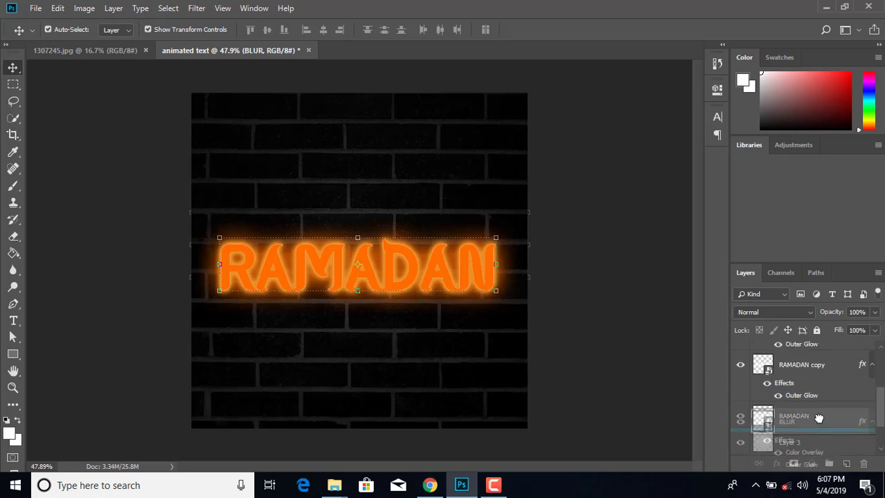
pyautogui.moveTo(826, 443); pyautogui.dragTo(817, 415)
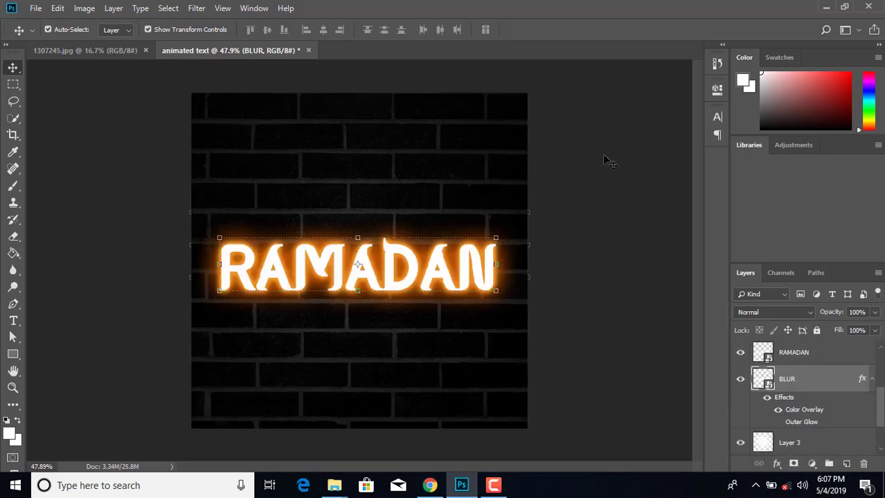
pyautogui.click(474, 251)
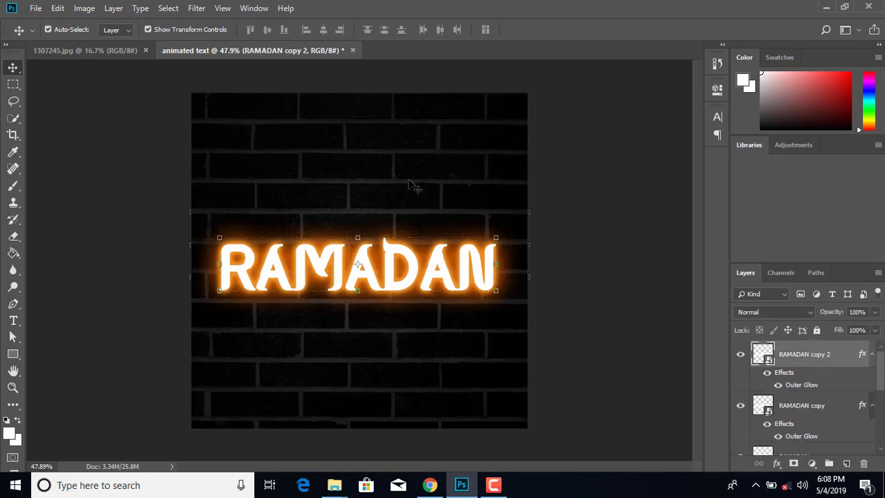
pyautogui.click(197, 8)
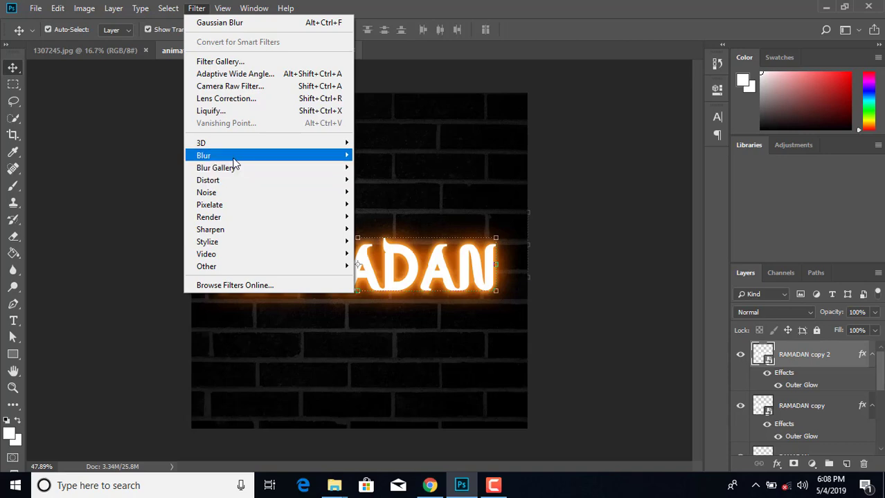
pyautogui.moveTo(203, 155)
pyautogui.click(395, 202)
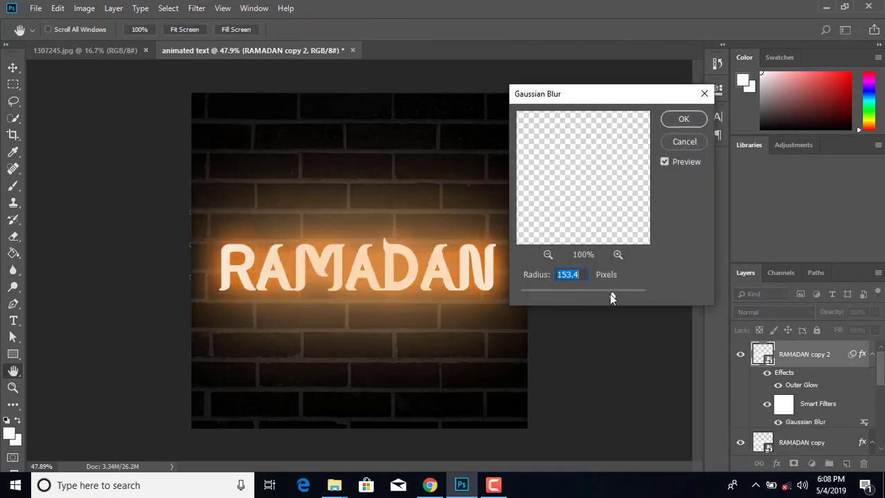
pyautogui.moveTo(609, 295); pyautogui.dragTo(601, 294)
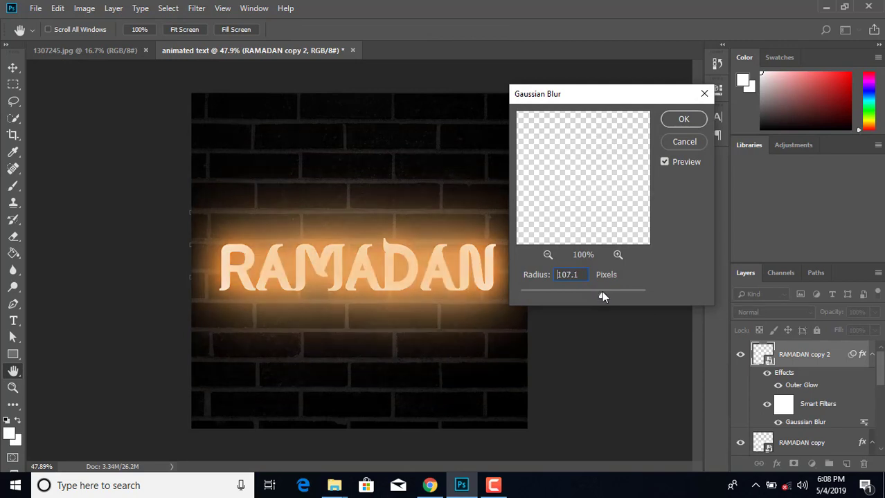
pyautogui.moveTo(600, 292); pyautogui.dragTo(602, 292)
pyautogui.moveTo(606, 292); pyautogui.dragTo(607, 292)
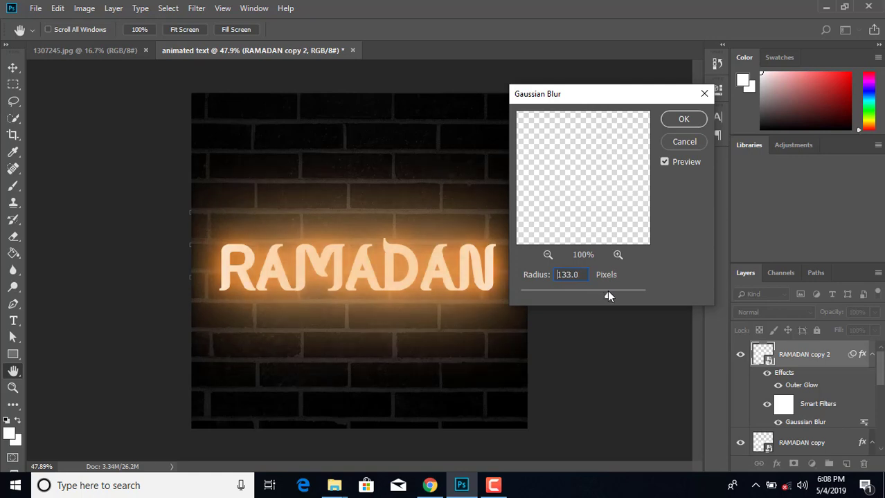
pyautogui.click(703, 93)
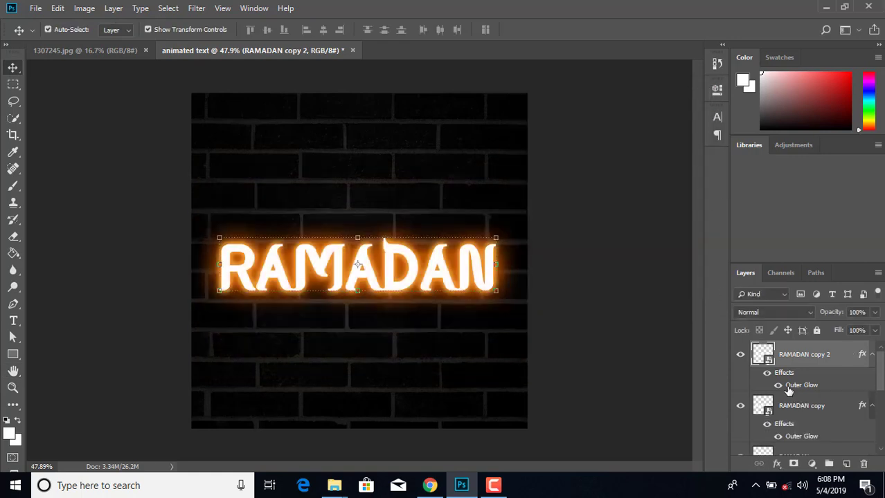
# - Apply a 150-pixel Gaussian Blur to the BLUR layer
pyautogui.moveTo(881, 376); pyautogui.dragTo(882, 399)
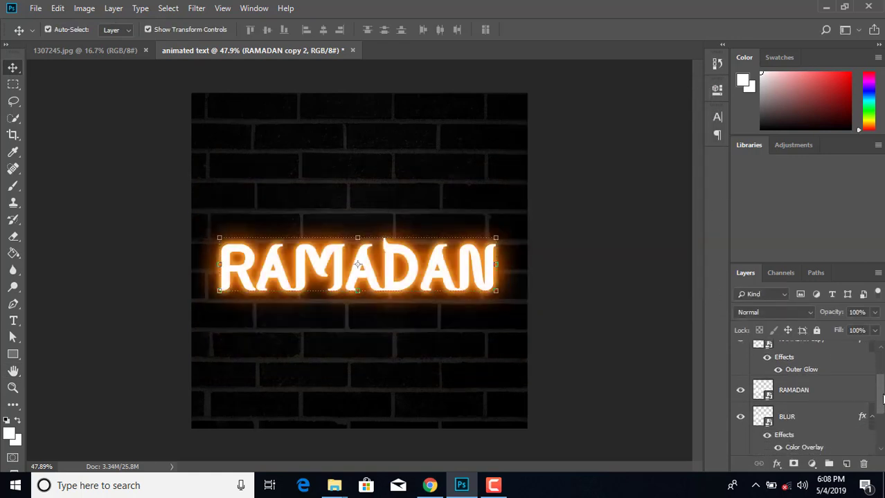
pyautogui.click(827, 416)
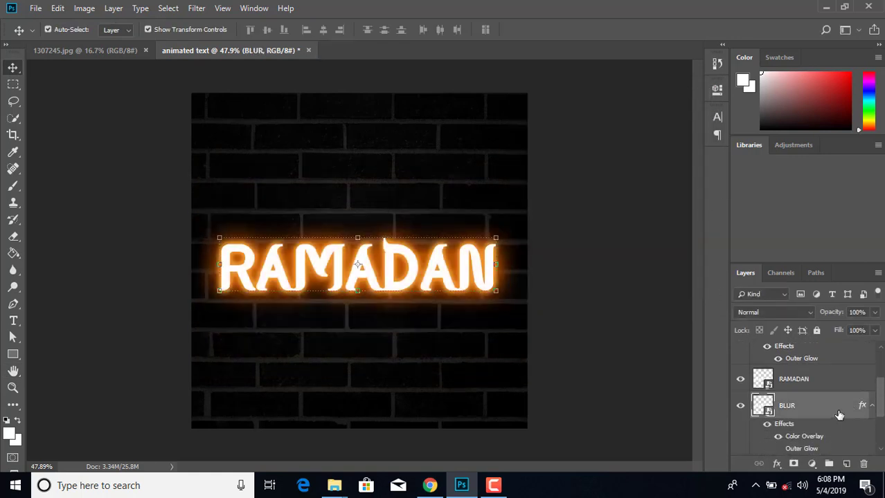
pyautogui.moveTo(878, 405); pyautogui.dragTo(878, 412)
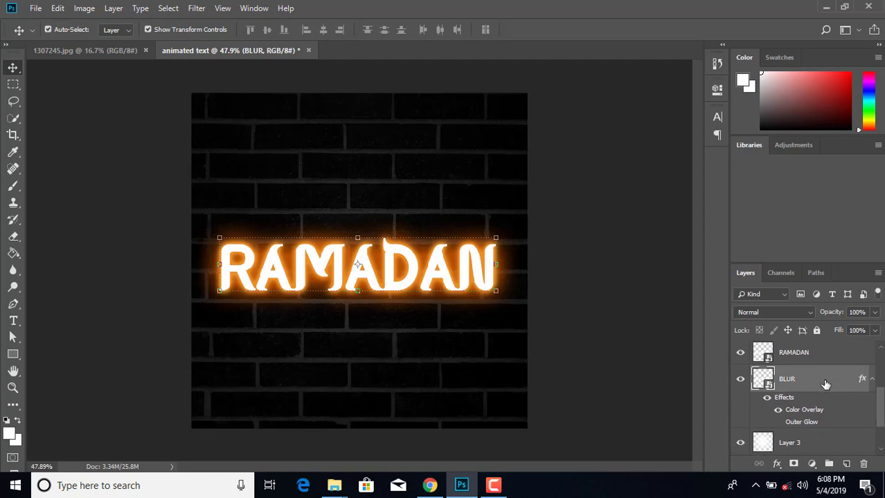
pyautogui.moveTo(825, 384); pyautogui.dragTo(807, 350)
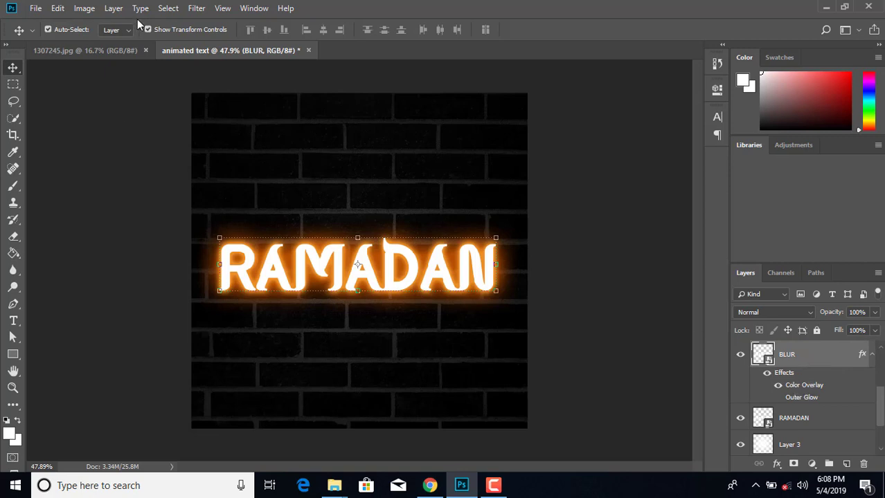
pyautogui.click(196, 8)
pyautogui.moveTo(270, 155)
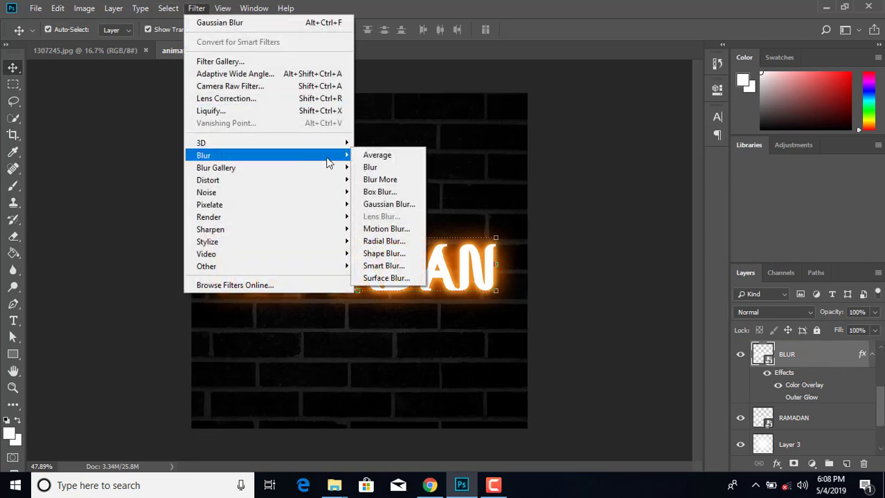
pyautogui.click(386, 204)
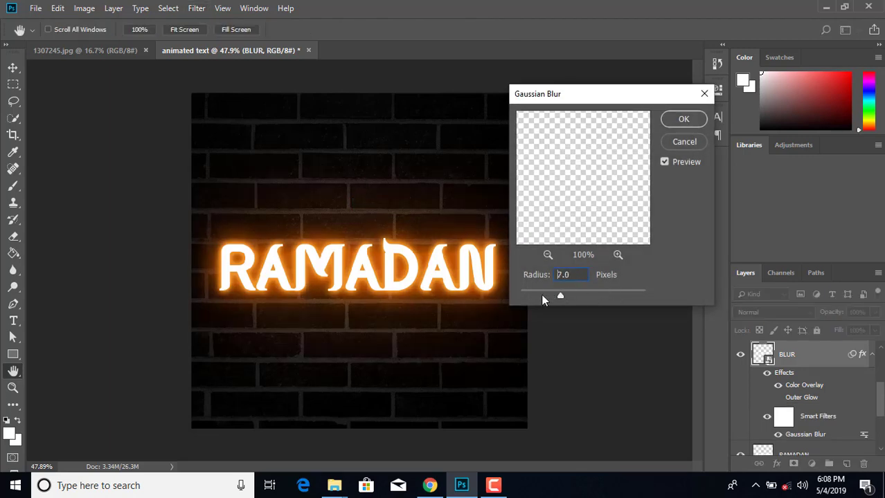
pyautogui.moveTo(517, 296)
pyautogui.mouseDown()
pyautogui.moveTo(639, 298)
pyautogui.moveTo(575, 288)
pyautogui.mouseUp()
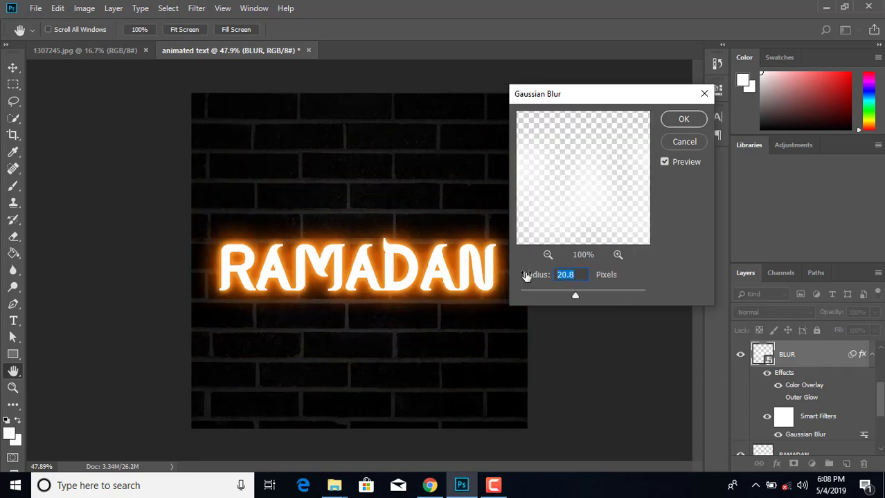
pyautogui.write('150')
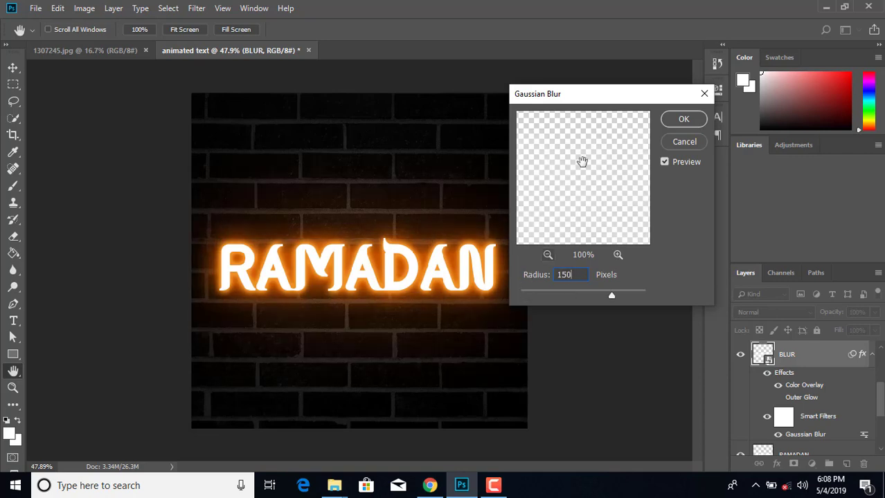
pyautogui.click(682, 119)
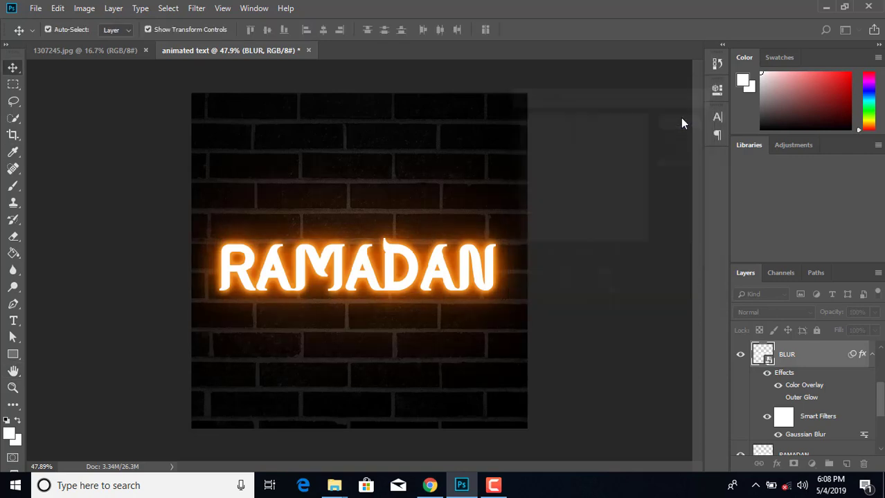
# - Add a new empty Layer 4 above RAMADAN copy 2
pyautogui.click(615, 143)
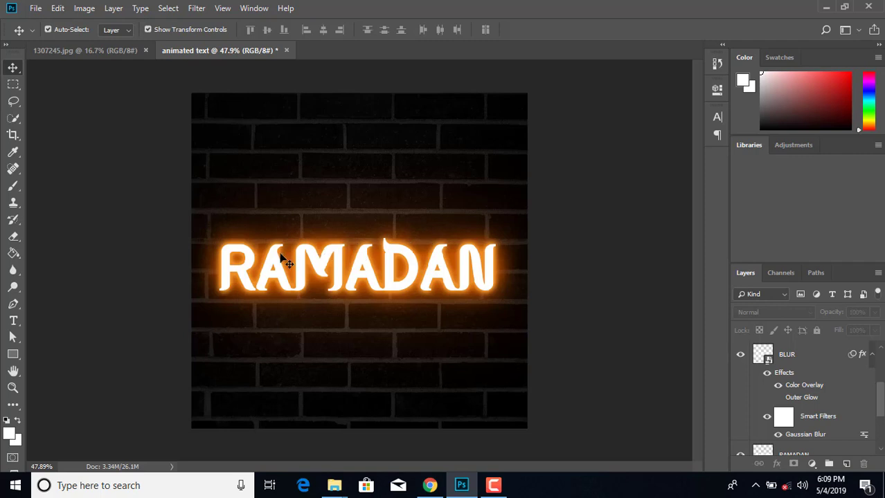
pyautogui.scroll(2, 882, 399)
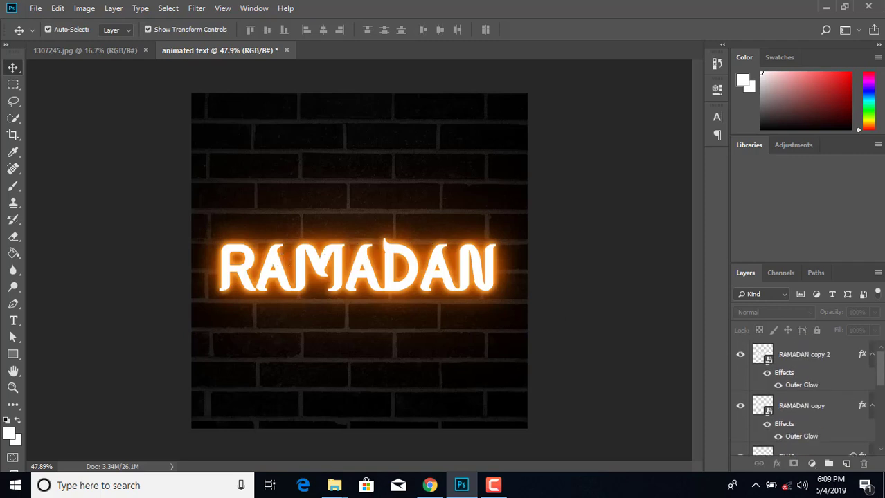
pyautogui.click(818, 363)
pyautogui.click(845, 464)
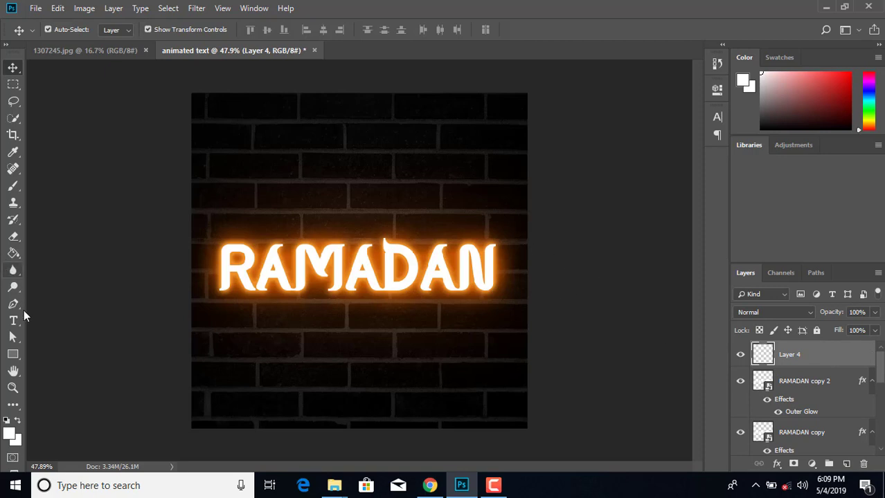
# - Set up a soft round brush of about 51 px at low opacity
pyautogui.click(13, 186)
pyautogui.click(69, 30)
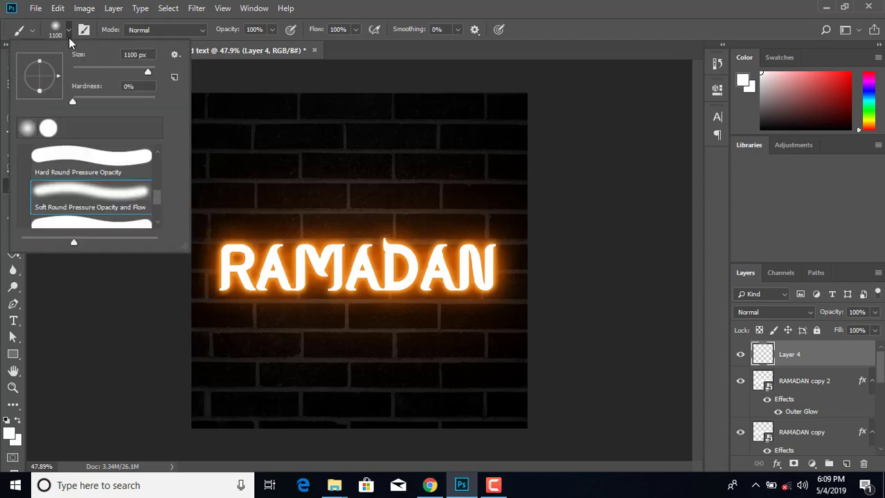
pyautogui.moveTo(76, 201); pyautogui.dragTo(83, 129)
pyautogui.moveTo(147, 72); pyautogui.dragTo(94, 69)
pyautogui.press('Return')
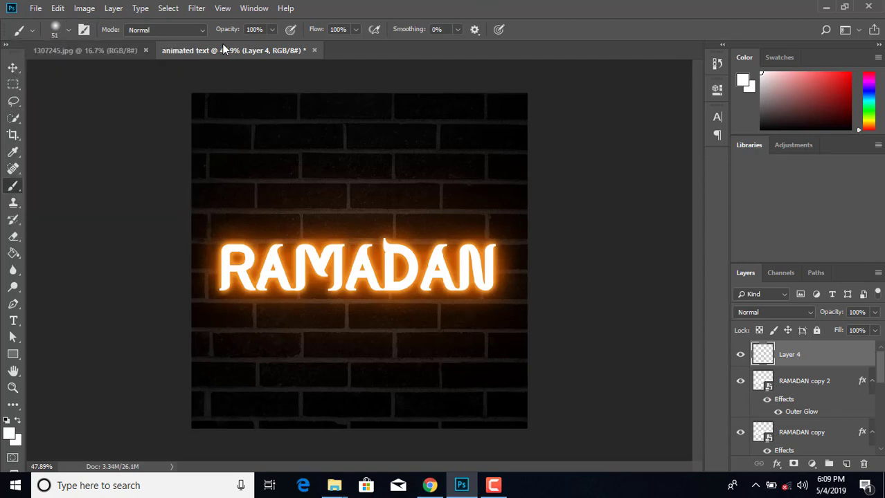
pyautogui.moveTo(234, 30); pyautogui.dragTo(192, 34)
pyautogui.click(68, 30)
# - Paint a faint white highlight along the R's left edge and inspect the glow
pyautogui.click(227, 255)
pyautogui.moveTo(227, 255)
pyautogui.mouseDown()
pyautogui.moveTo(223, 293)
pyautogui.moveTo(223, 258)
pyautogui.moveTo(235, 255)
pyautogui.moveTo(241, 280)
pyautogui.moveTo(263, 272)
pyautogui.moveTo(277, 247)
pyautogui.moveTo(283, 272)
pyautogui.moveTo(297, 283)
pyautogui.moveTo(308, 248)
pyautogui.moveTo(322, 259)
pyautogui.moveTo(334, 249)
pyautogui.moveTo(335, 276)
pyautogui.moveTo(352, 278)
pyautogui.moveTo(367, 247)
pyautogui.moveTo(393, 290)
pyautogui.moveTo(385, 249)
pyautogui.moveTo(387, 291)
pyautogui.moveTo(414, 253)
pyautogui.moveTo(430, 253)
pyautogui.moveTo(431, 286)
pyautogui.moveTo(461, 286)
pyautogui.moveTo(466, 249)
pyautogui.moveTo(481, 280)
pyautogui.moveTo(492, 250)
pyautogui.moveTo(486, 286)
pyautogui.moveTo(477, 287)
pyautogui.mouseUp()
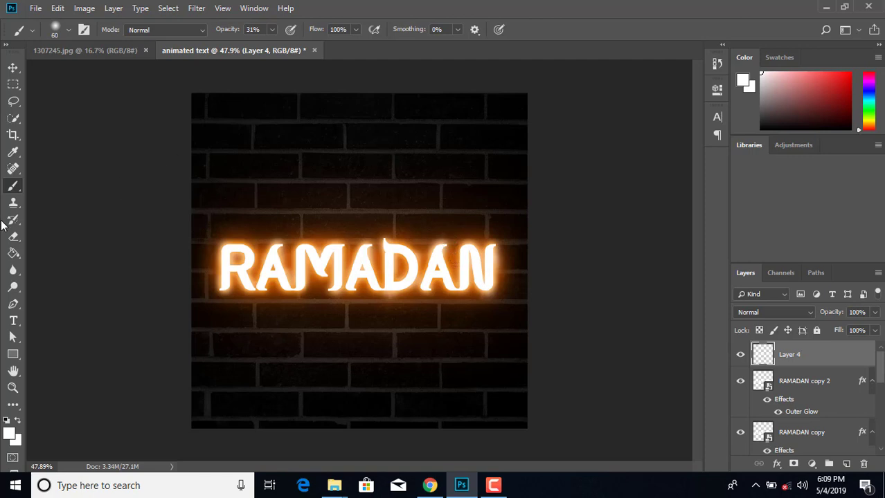
pyautogui.hotkey('ctrl', '1')
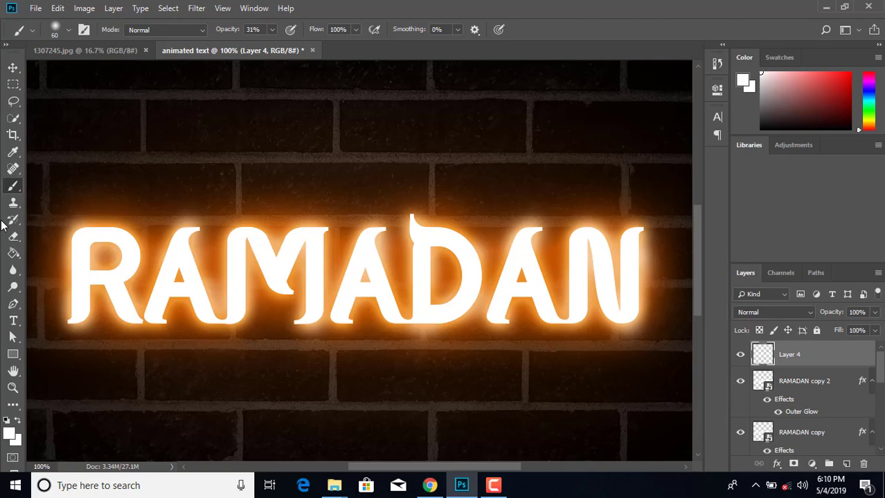
pyautogui.hotkey('ctrl', '-')
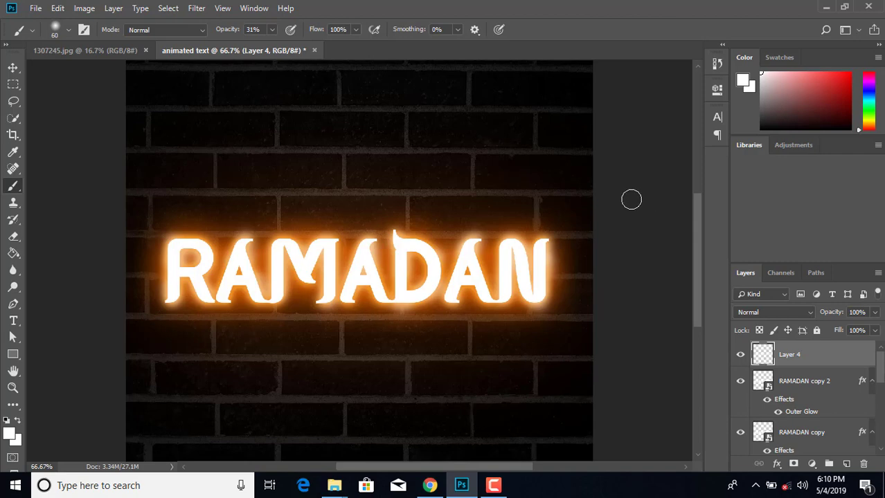
# - Create a frame animation in the Timeline with the glowing RAMADAN as frame one
pyautogui.click(254, 9)
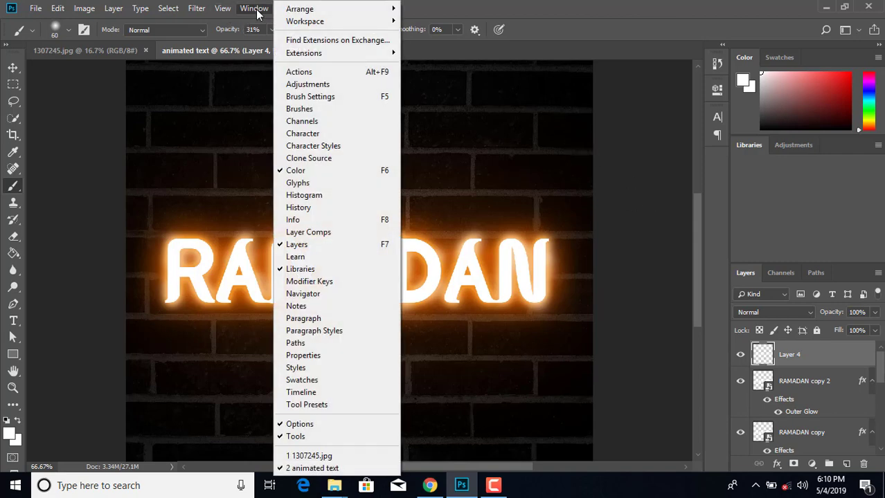
pyautogui.click(300, 393)
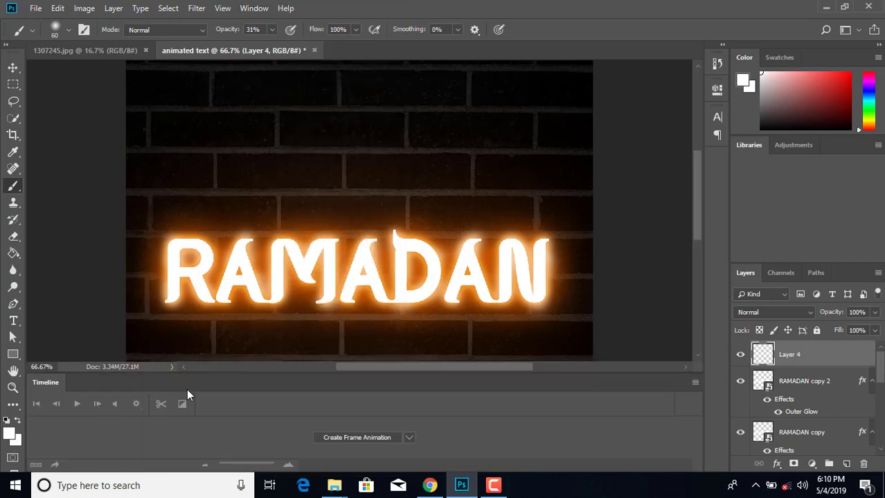
pyautogui.click(338, 437)
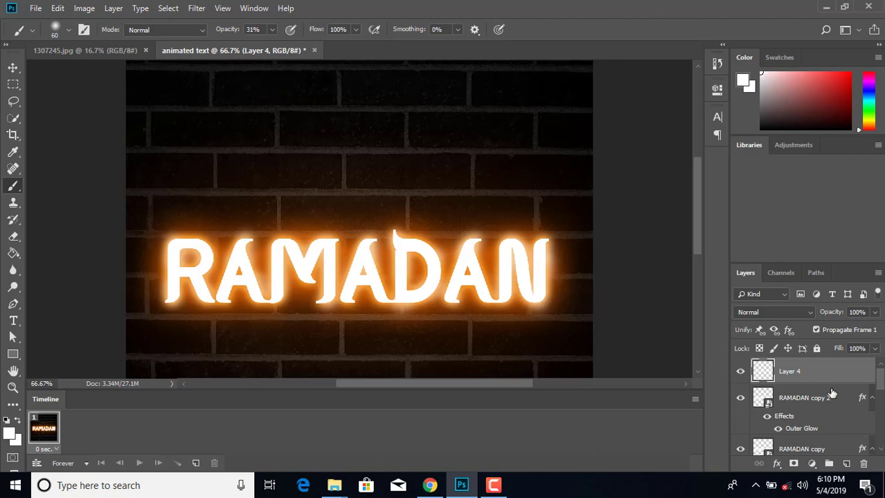
pyautogui.scroll(-5, 816, 401)
pyautogui.scroll(-3, 806, 408)
pyautogui.scroll(3, 806, 408)
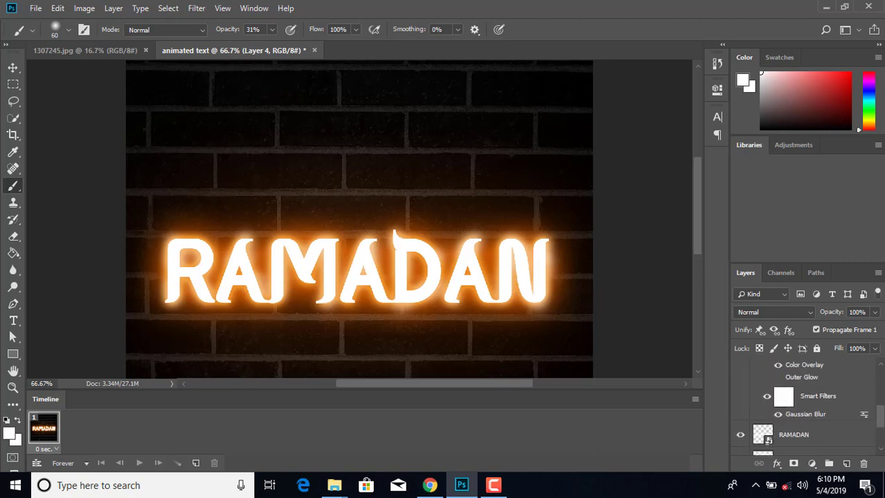
pyautogui.scroll(1, 806, 408)
pyautogui.scroll(-2, 806, 408)
pyautogui.scroll(-2, 803, 408)
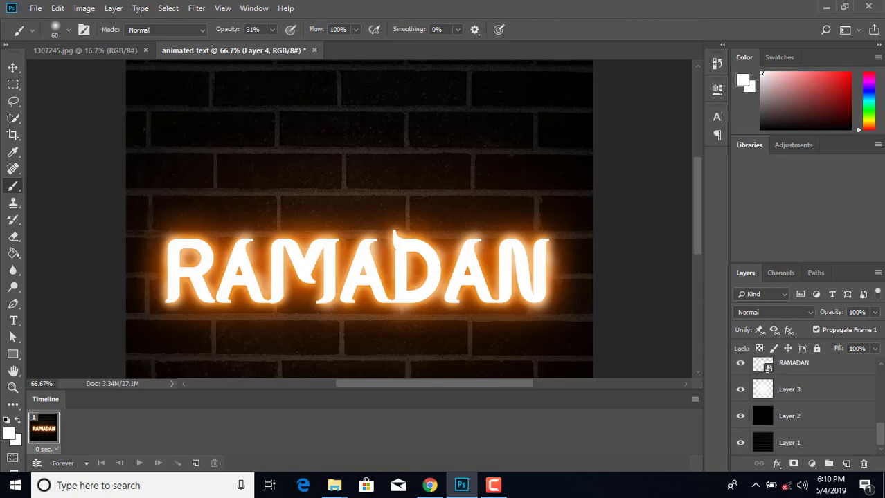
pyautogui.scroll(2, 803, 409)
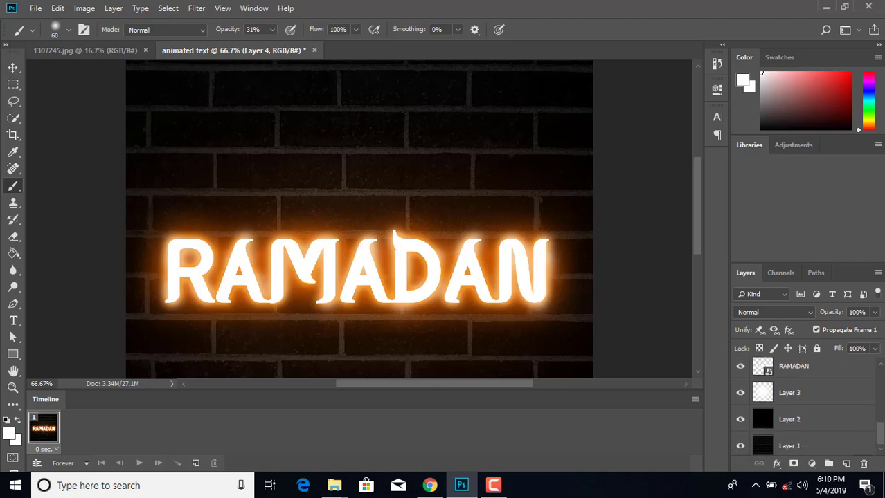
pyautogui.scroll(2, 803, 408)
pyautogui.scroll(2, 802, 408)
pyautogui.scroll(2, 803, 409)
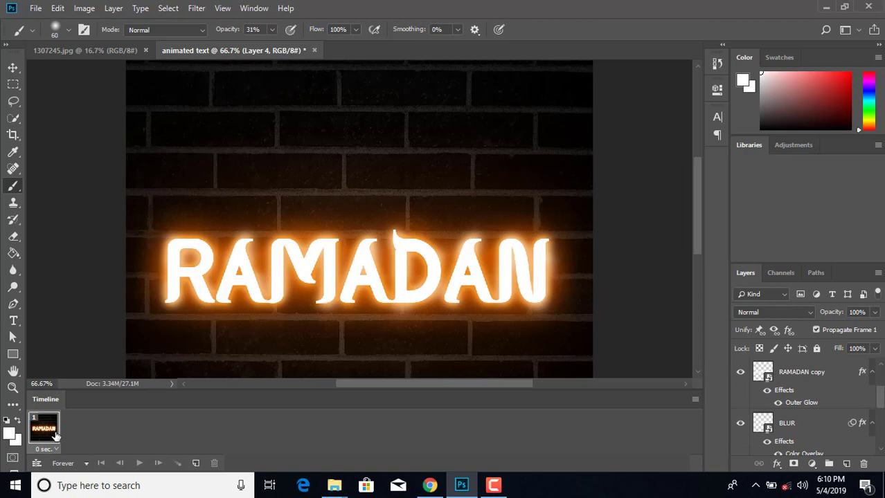
pyautogui.click(196, 464)
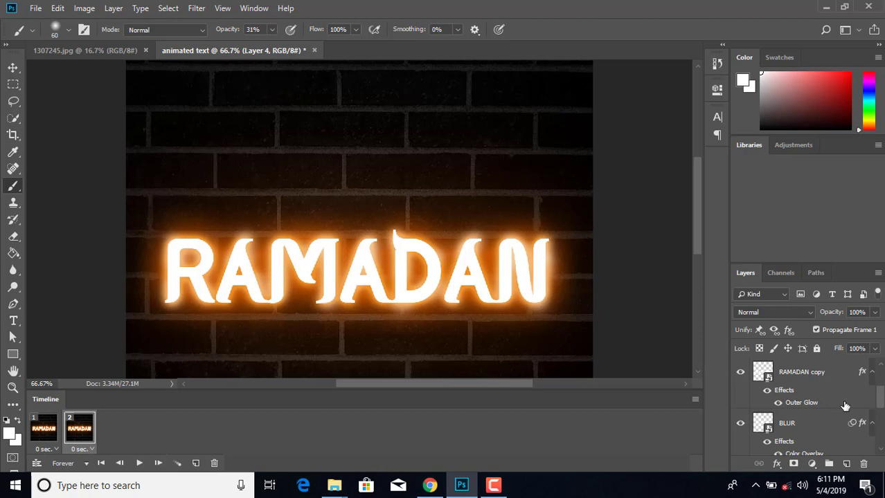
pyautogui.moveTo(881, 403); pyautogui.dragTo(881, 385)
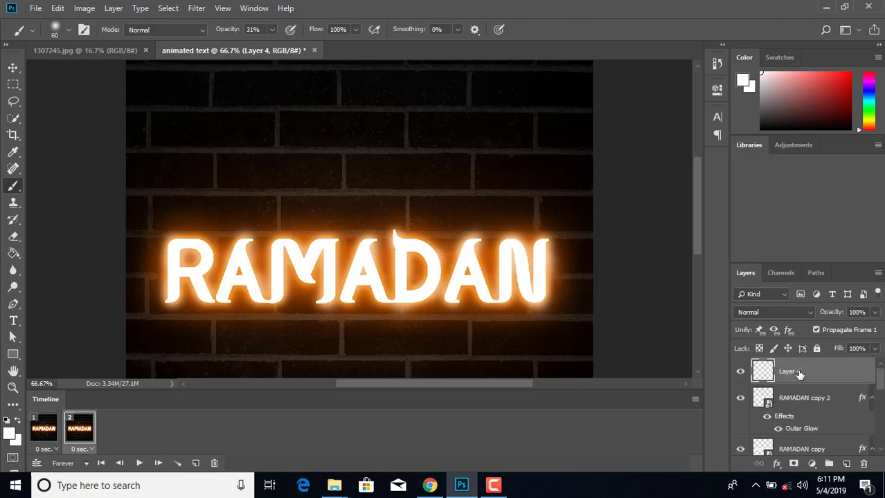
pyautogui.click(740, 372)
pyautogui.click(740, 398)
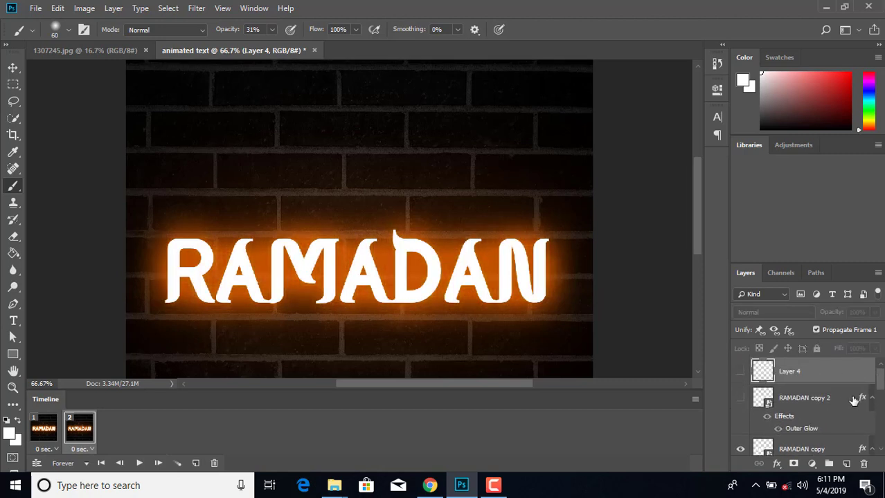
pyautogui.scroll(-1, 824, 405)
pyautogui.scroll(-1, 766, 423)
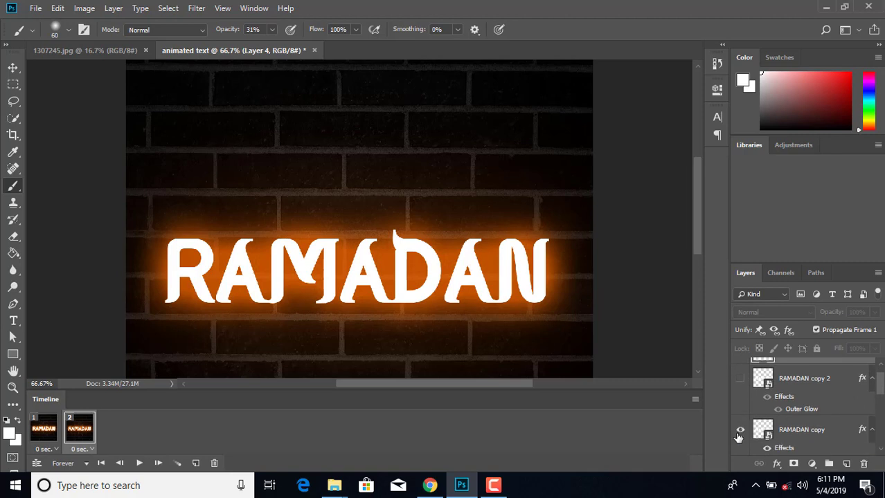
pyautogui.click(740, 431)
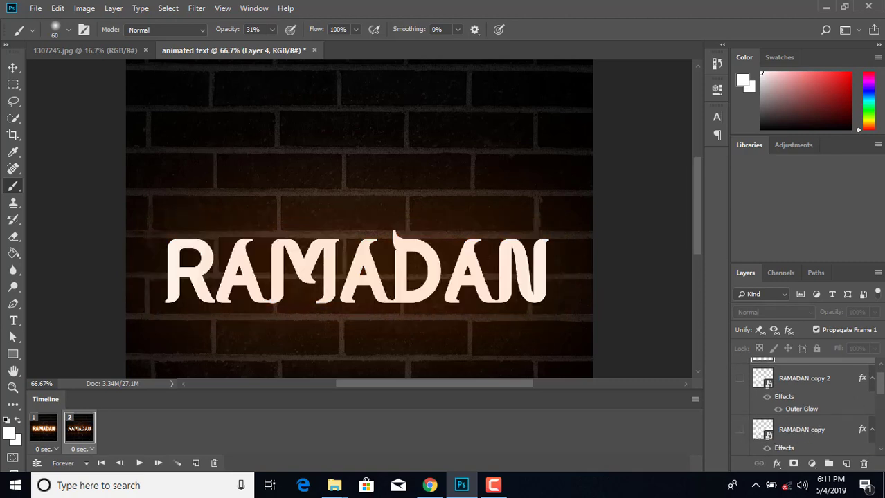
pyautogui.moveTo(882, 384); pyautogui.dragTo(882, 408)
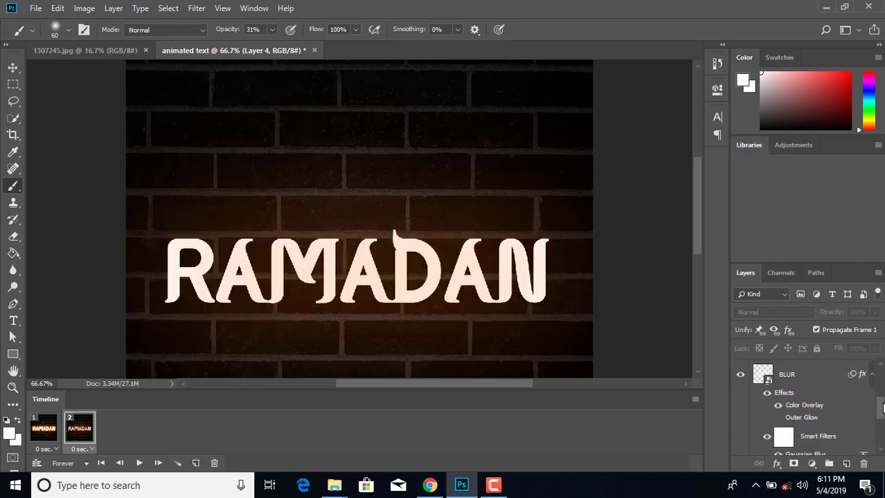
pyautogui.click(744, 375)
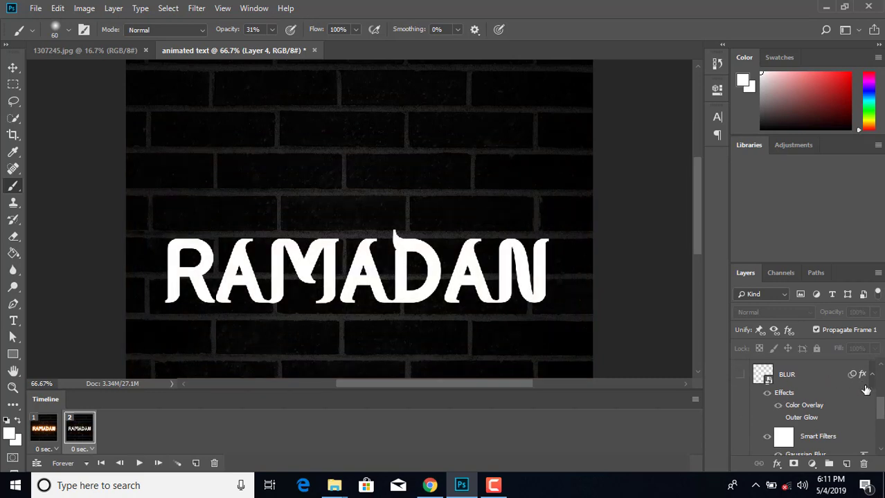
pyautogui.moveTo(882, 405); pyautogui.dragTo(881, 415)
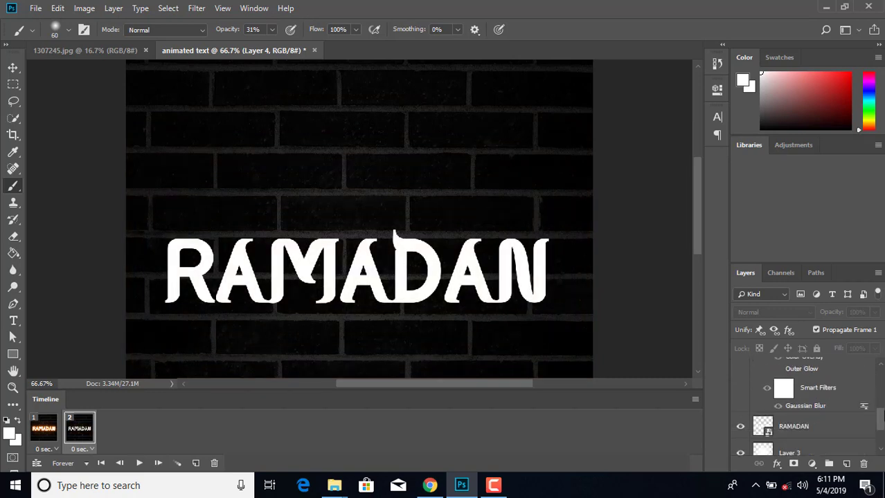
pyautogui.click(741, 427)
pyautogui.moveTo(692, 219); pyautogui.dragTo(694, 224)
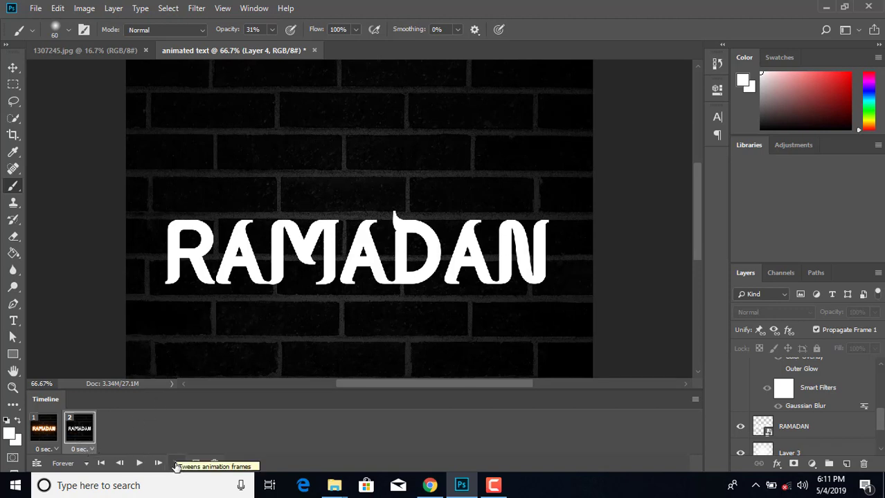
# - Tween 3 frames from the previous frame between the glowing and plain white frames
pyautogui.click(176, 464)
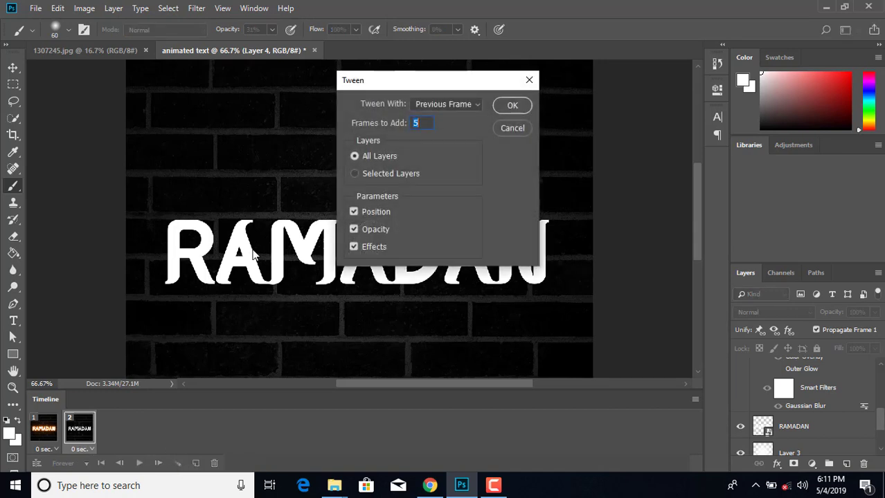
pyautogui.write('3')
pyautogui.click(469, 104)
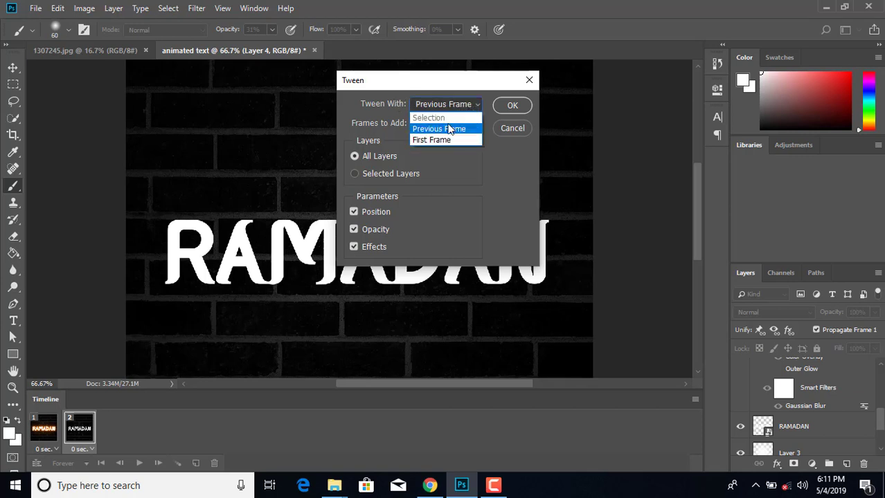
pyautogui.click(458, 124)
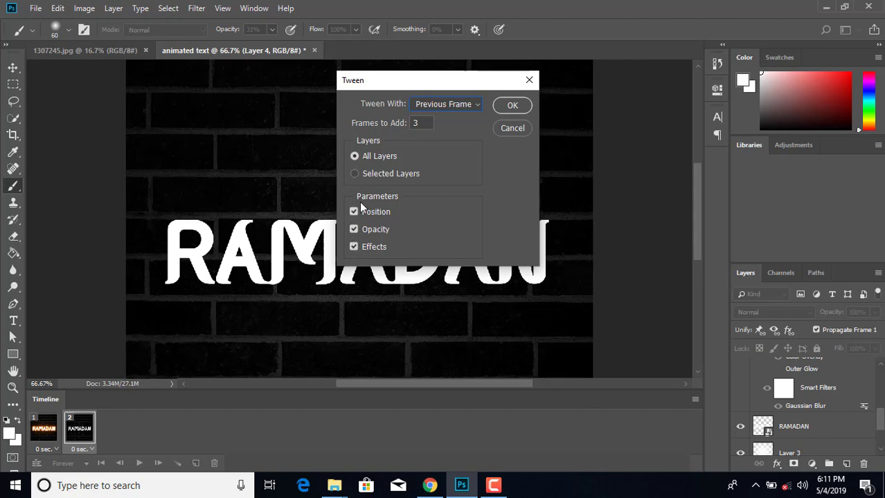
pyautogui.click(510, 105)
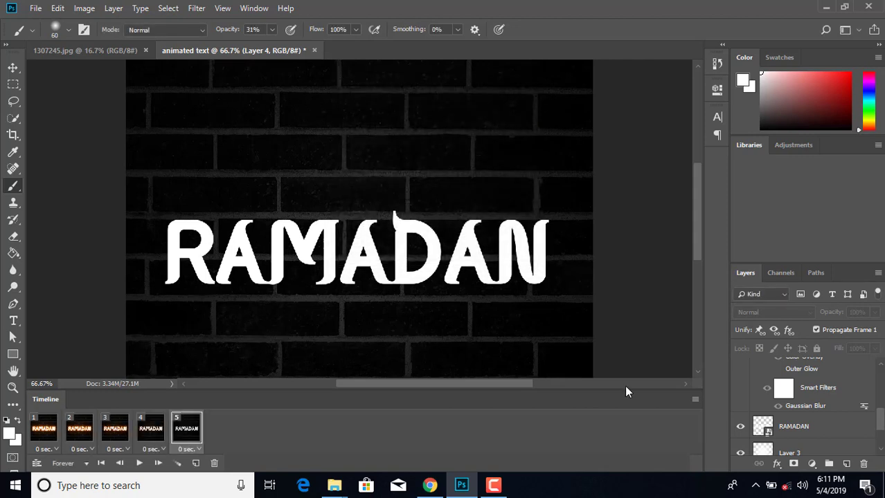
# - Duplicate the last frame and show BLUR, RAMADAN copy, RAMADAN copy 2 and Layer 4
pyautogui.click(195, 463)
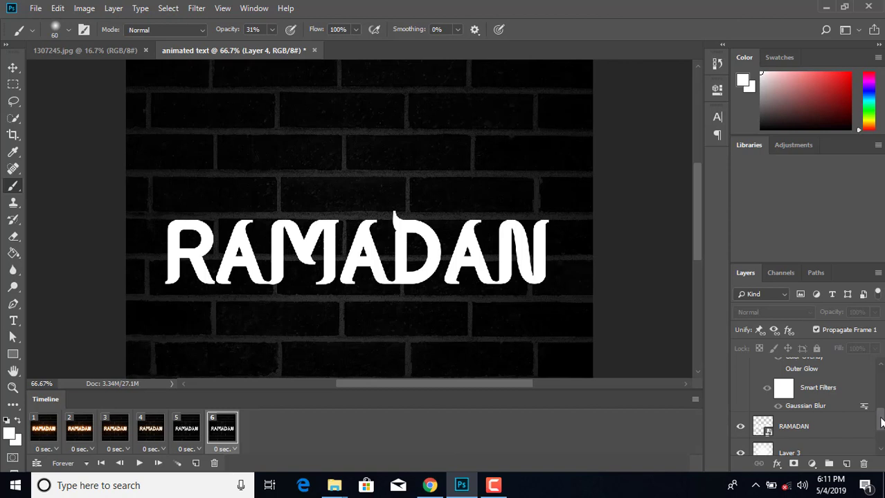
pyautogui.scroll(3, 880, 423)
pyautogui.scroll(2, 756, 389)
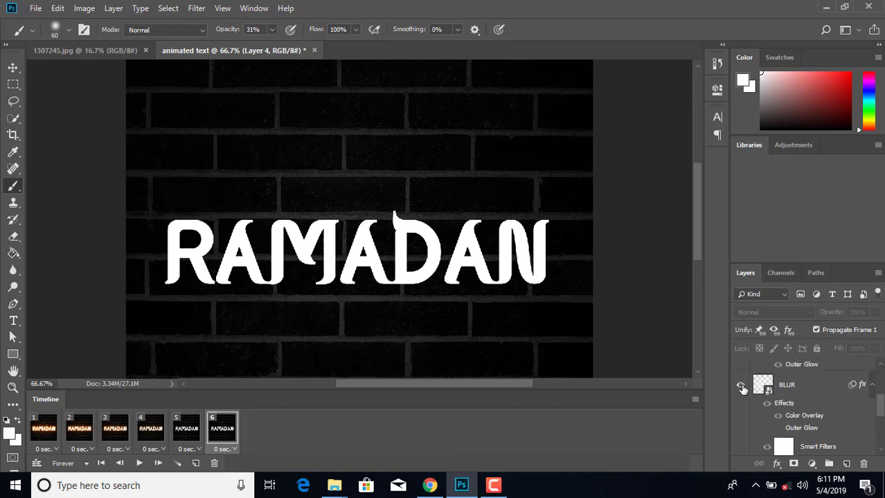
pyautogui.click(739, 385)
pyautogui.scroll(2, 881, 395)
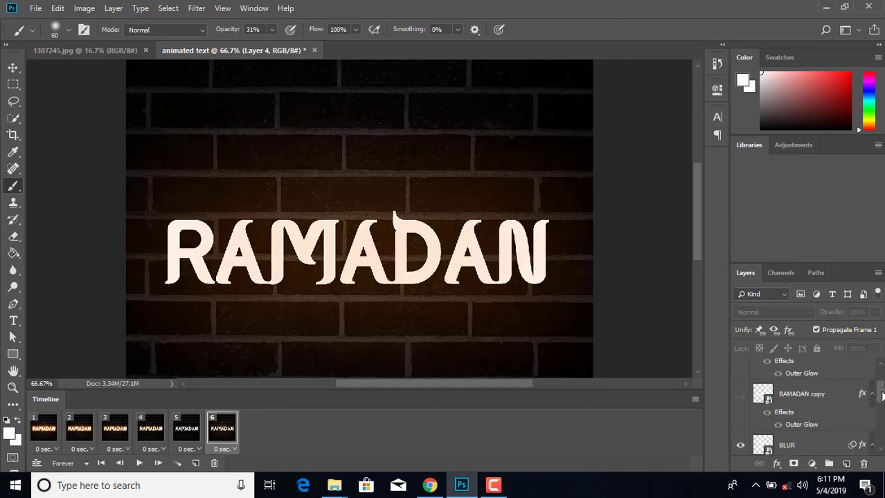
pyautogui.click(739, 394)
pyautogui.scroll(2, 881, 397)
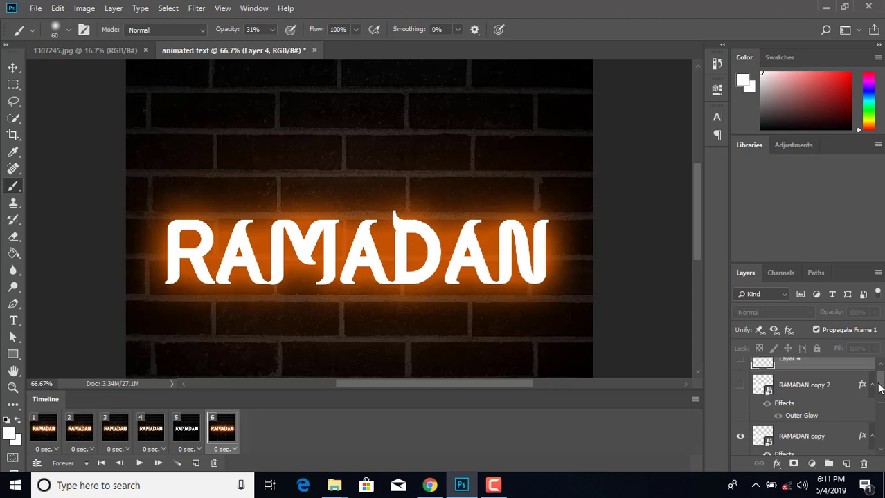
pyautogui.click(740, 385)
pyautogui.scroll(1, 882, 391)
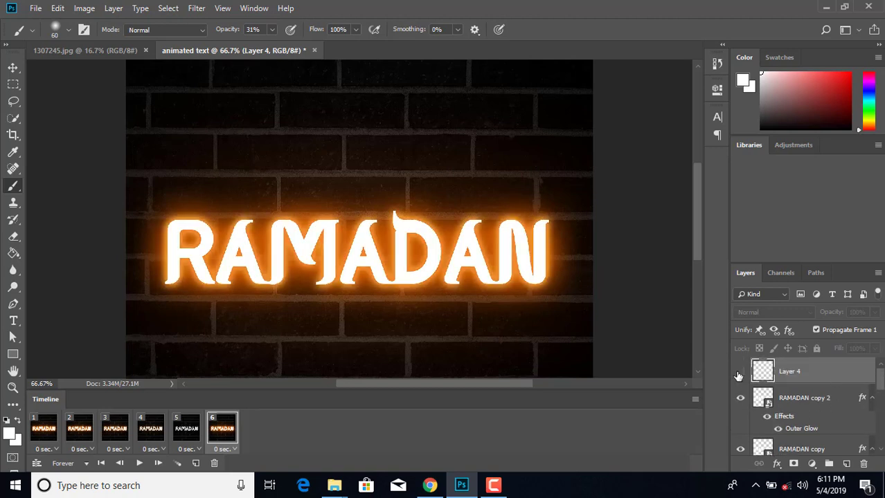
pyautogui.click(740, 371)
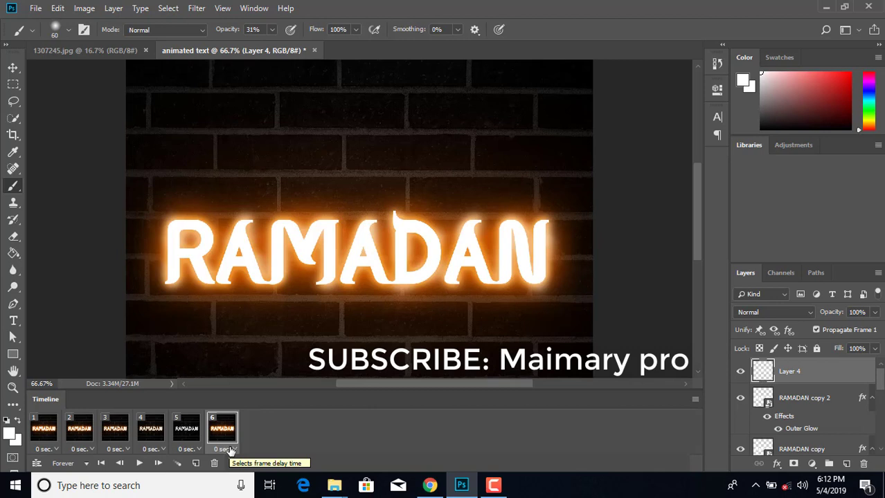
# - Tween 5 frames into the glowing frame for 11 frames total, then play the preview
pyautogui.click(177, 463)
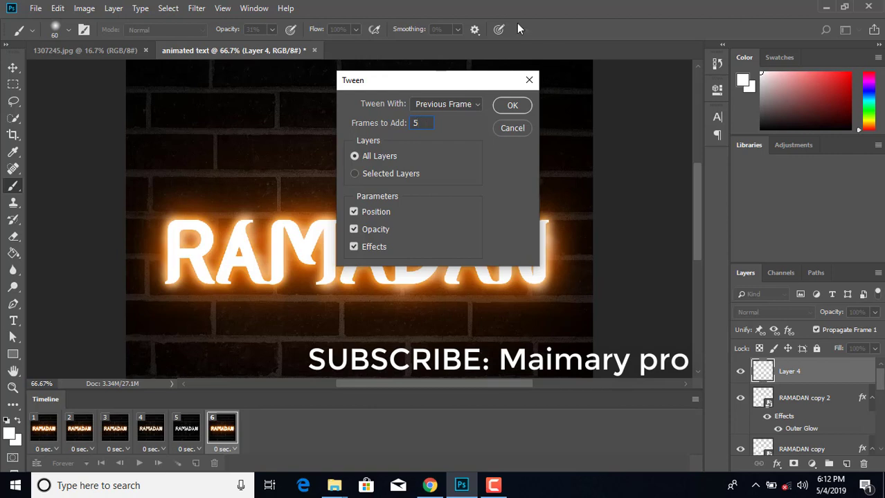
pyautogui.click(511, 106)
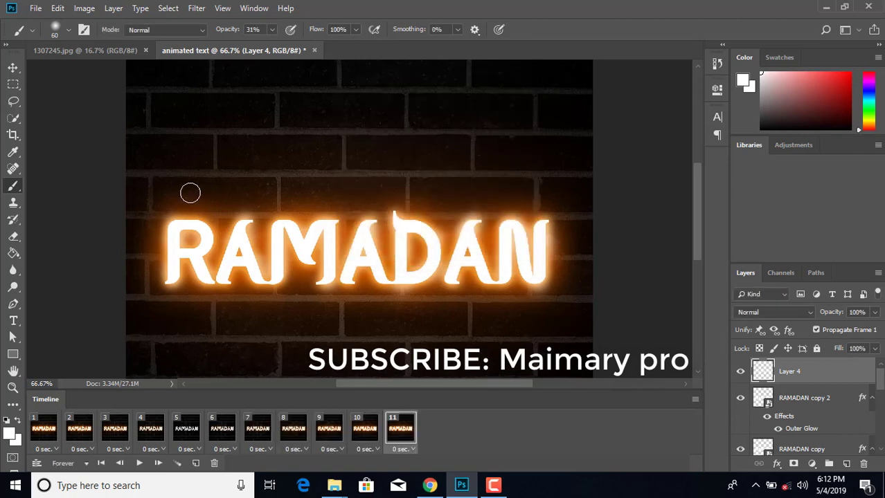
pyautogui.click(140, 464)
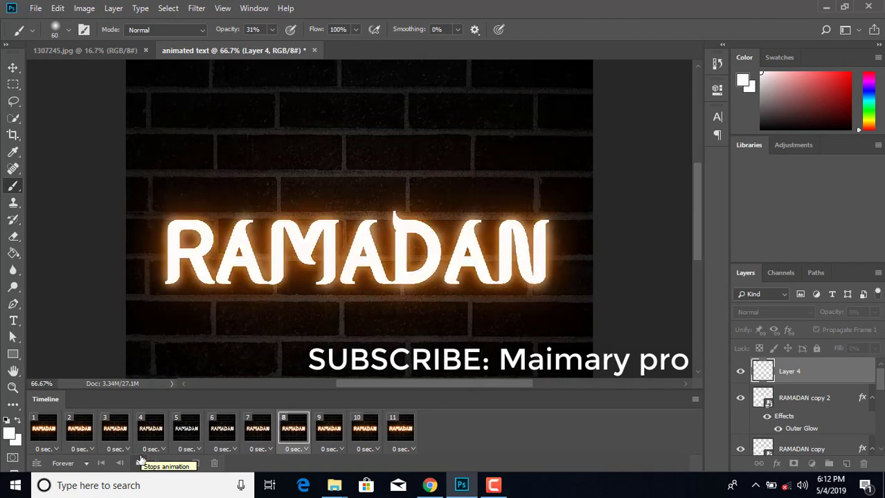
# - Set frame 1's delay to 0.2 seconds and play back the 11-frame flicker loop
pyautogui.click(57, 451)
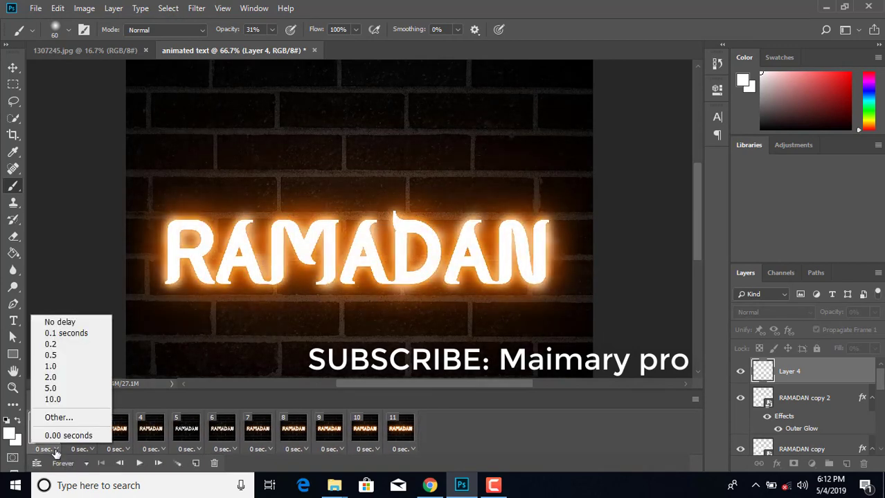
pyautogui.click(59, 346)
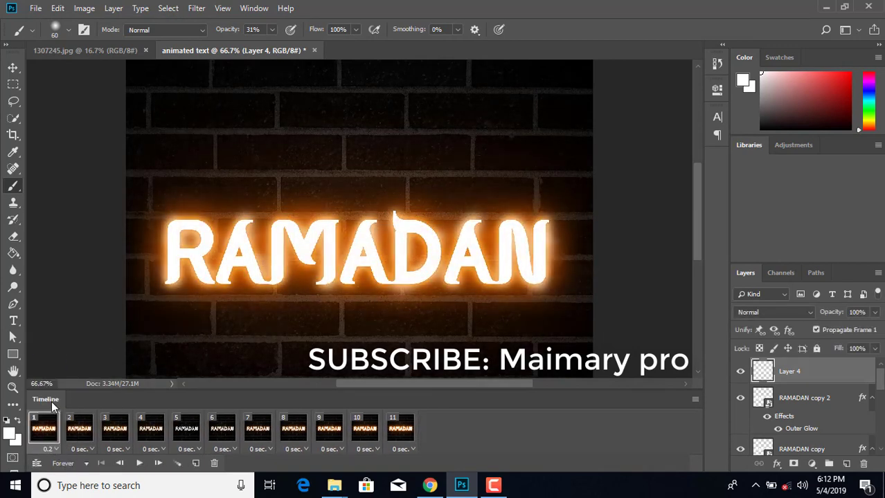
pyautogui.click(139, 464)
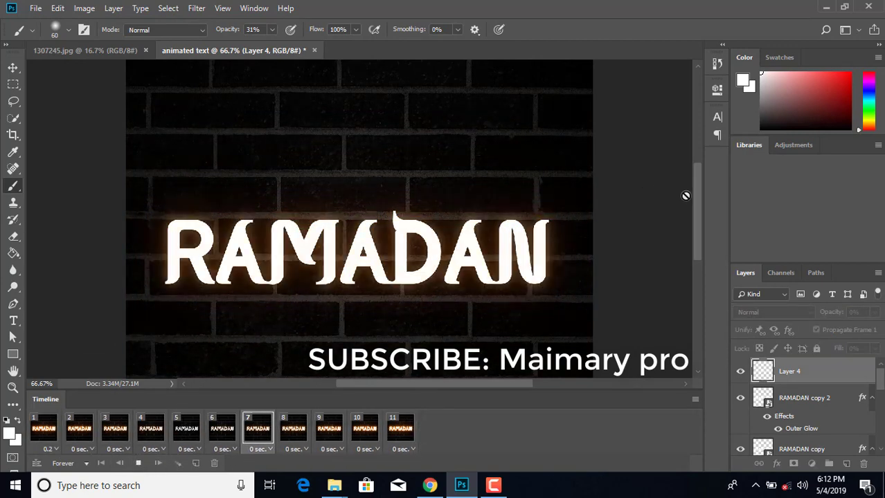
pyautogui.moveTo(694, 200); pyautogui.dragTo(697, 218)
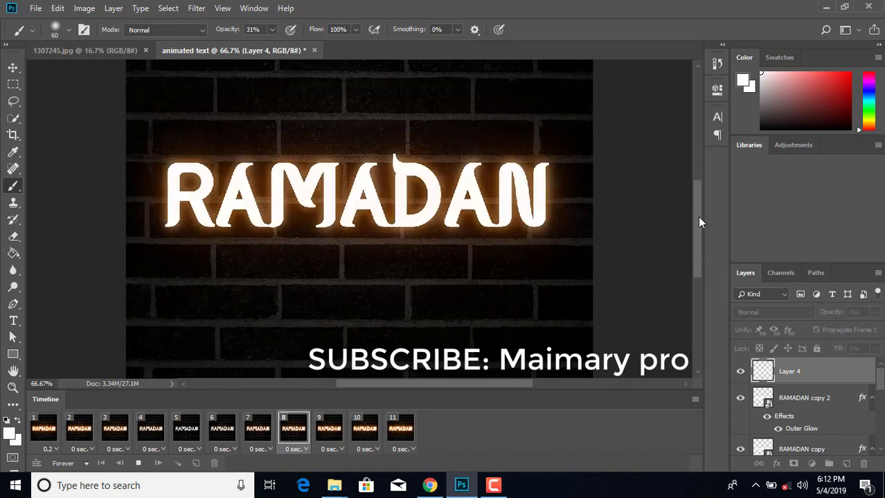
# - Render the animation to animated text.mp4 as H.264 High Quality at 1080 x 1080, 30 fps
pyautogui.click(36, 9)
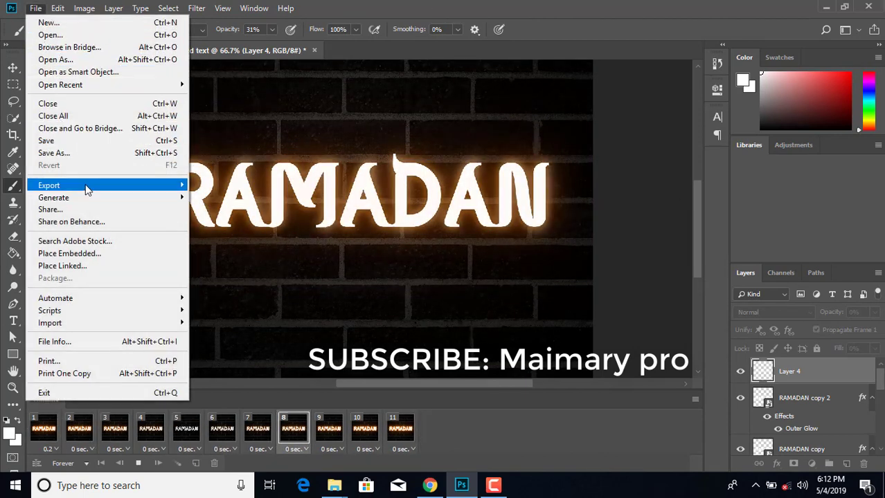
pyautogui.moveTo(49, 186)
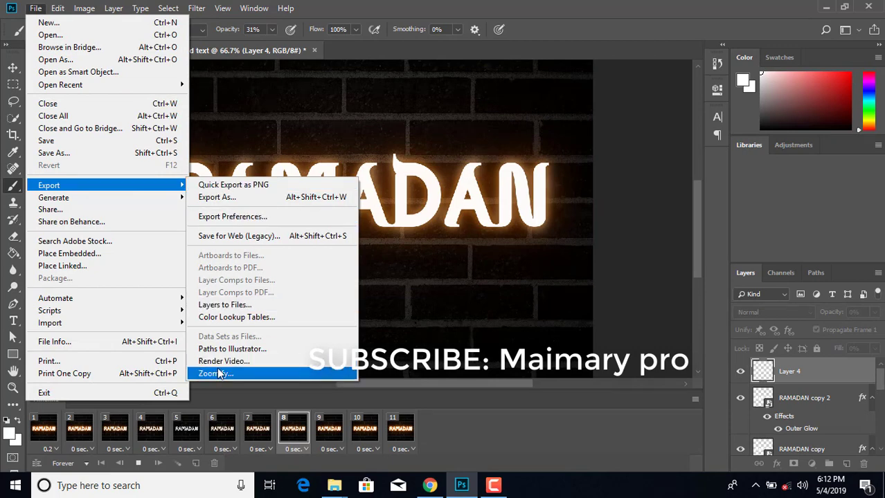
pyautogui.click(219, 366)
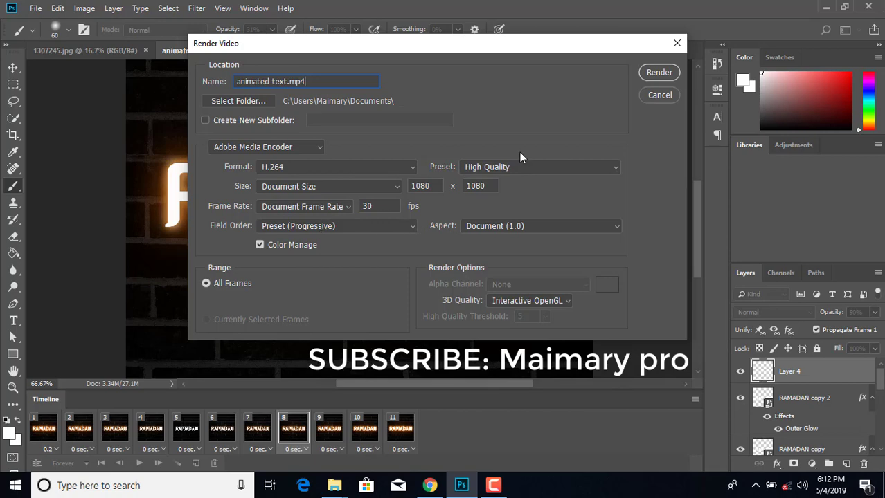
pyautogui.click(654, 73)
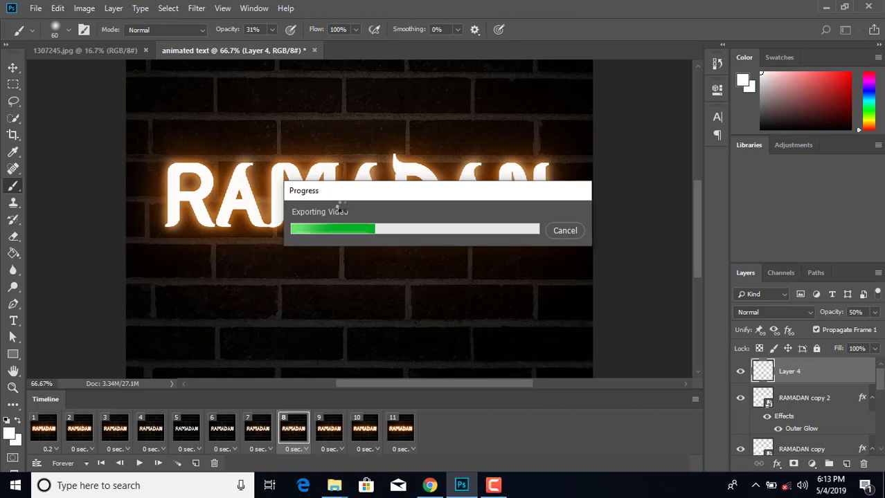
# - Minimize Photoshop and refresh the Windows desktop three times
pyautogui.click(827, 9)
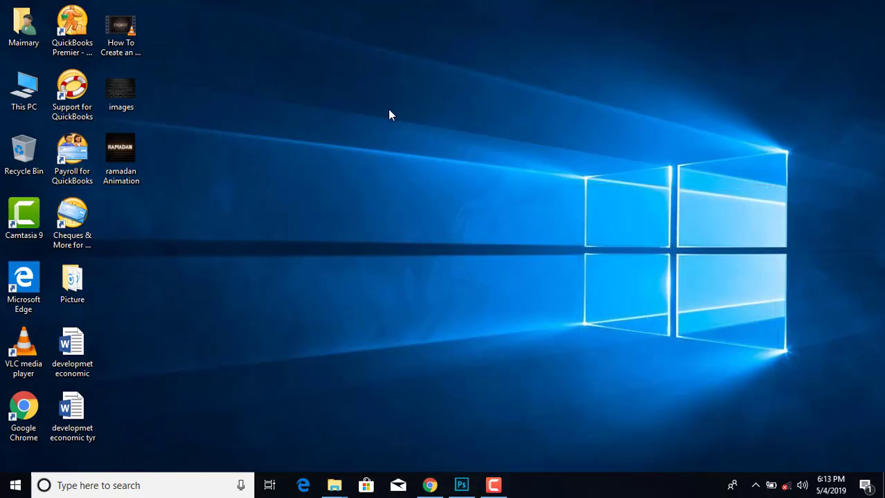
pyautogui.rightClick(389, 109)
pyautogui.click(414, 149)
pyautogui.rightClick(353, 143)
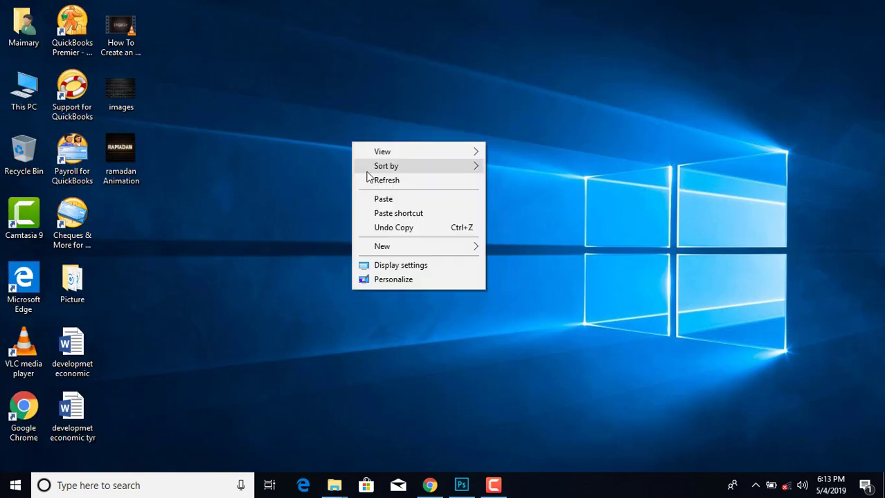
pyautogui.click(381, 179)
pyautogui.rightClick(312, 140)
pyautogui.click(329, 176)
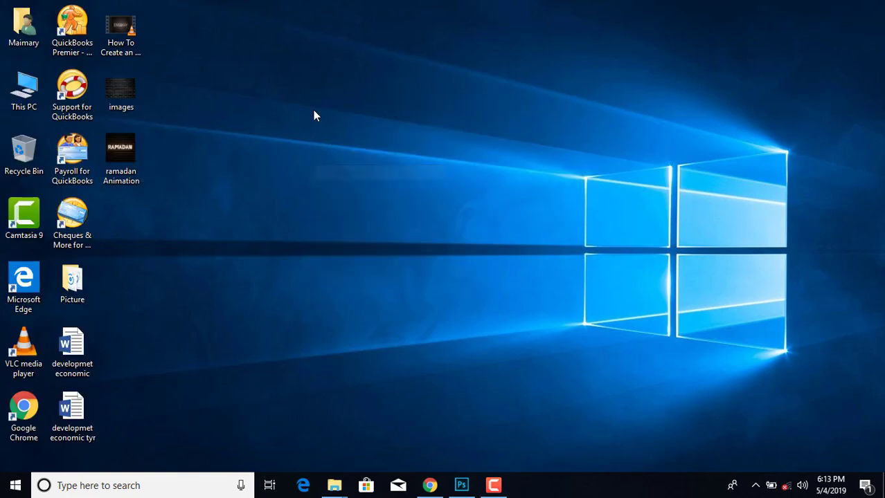